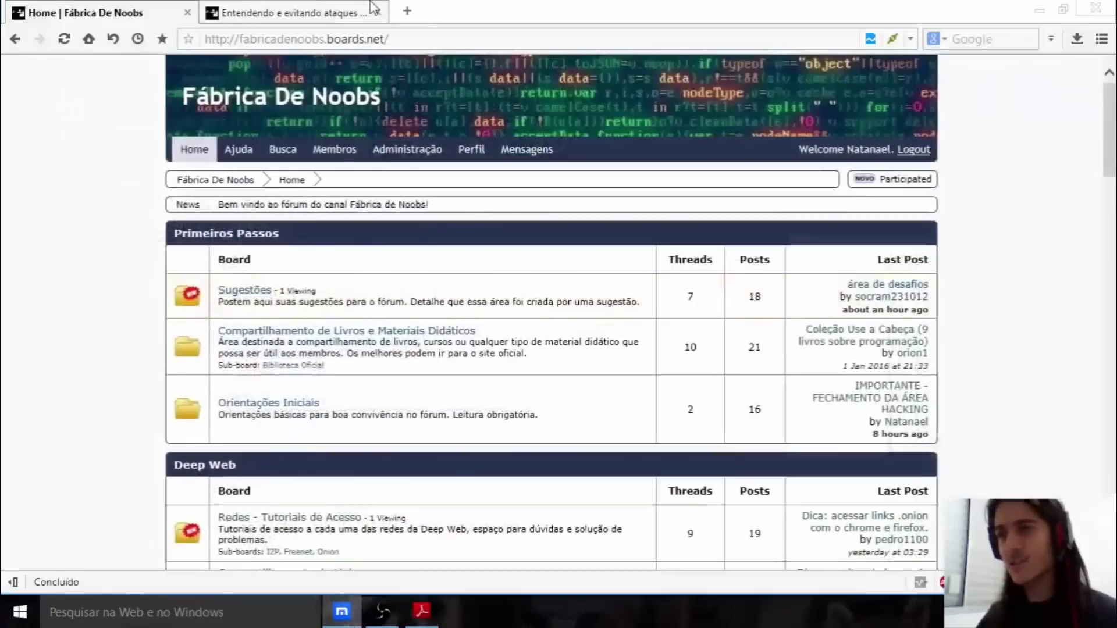
{"action": "key", "text": "ctrl+t"}
{"action": "type", "text": "https://www.tec-it.com/en/download/free-software/qrcode-studio/Download.aspx."}
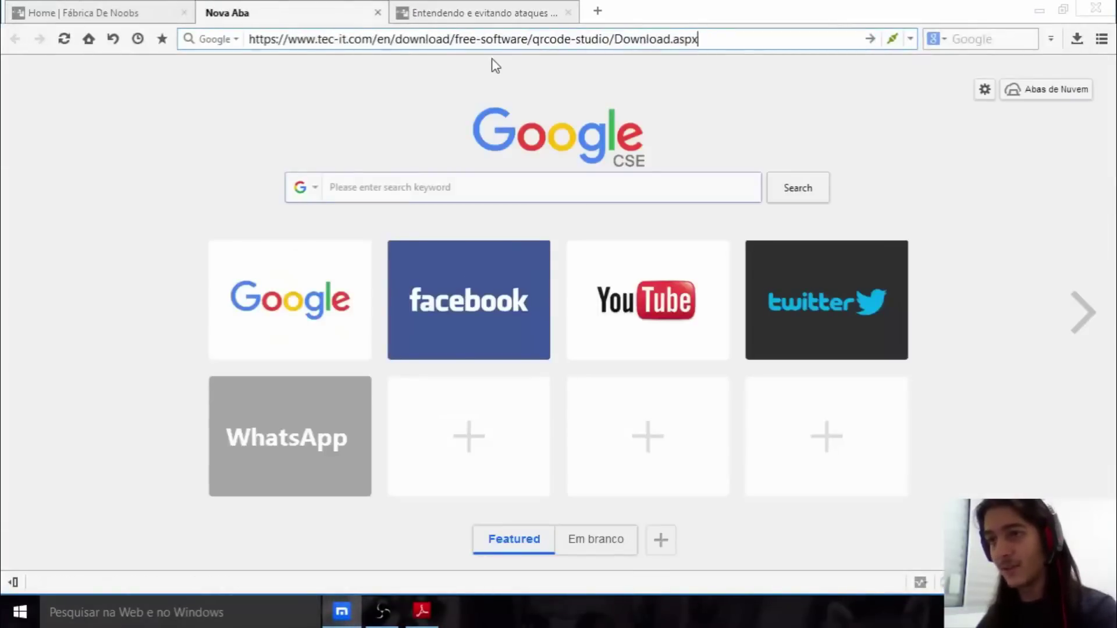
{"action": "key", "text": "Return"}
Step: Switch to the QR code tutorial PDF in Adobe Reader and copy the ZXing Decoder link
{"action": "left_click", "coordinate": [422, 611]}
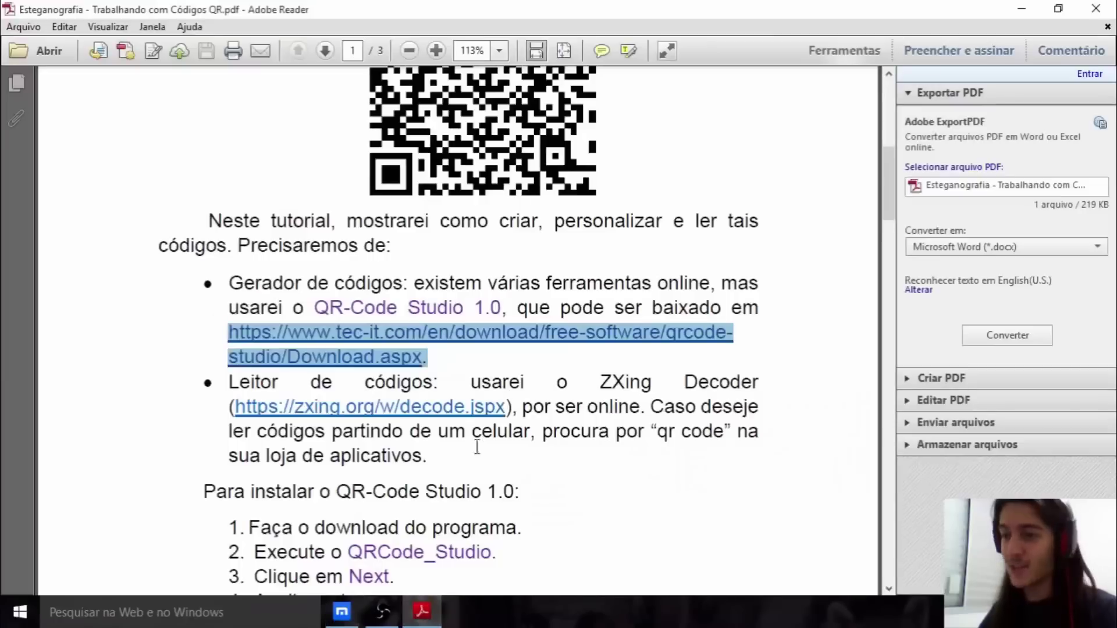
{"action": "left_click", "coordinate": [512, 418]}
{"action": "left_click_drag", "start_coordinate": [521, 407], "coordinate": [244, 411]}
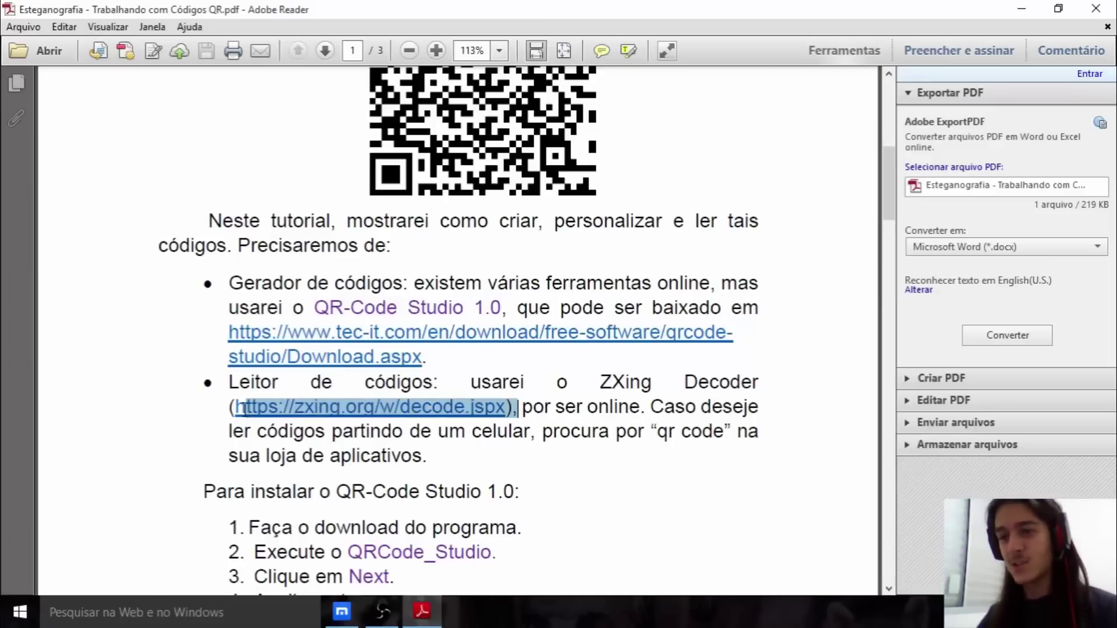
{"action": "left_click", "coordinate": [342, 611]}
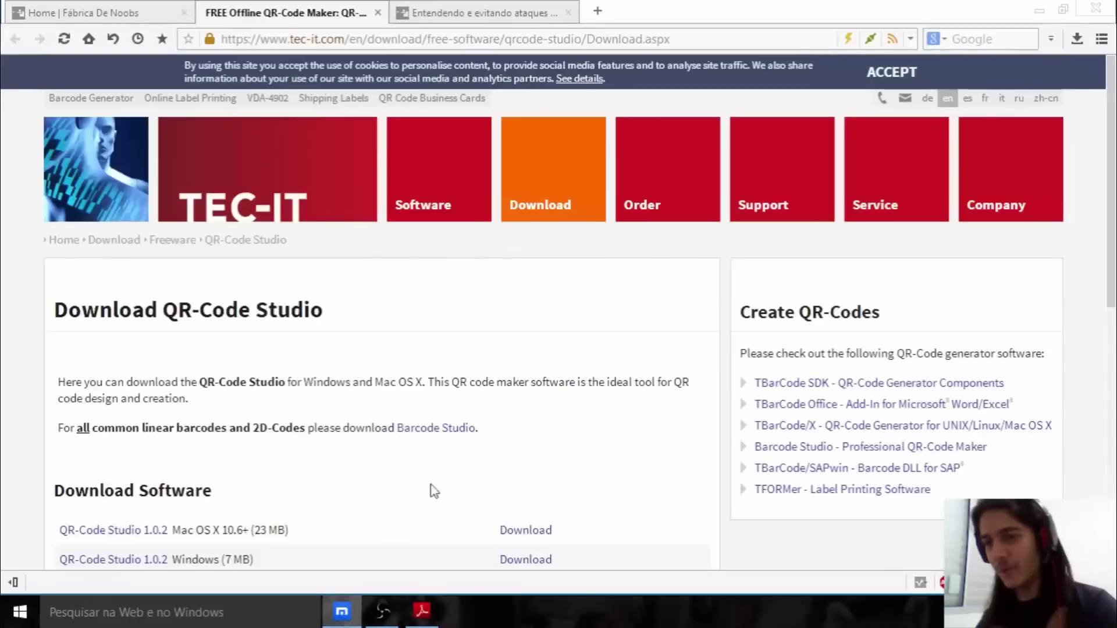
{"action": "left_click", "coordinate": [599, 10]}
{"action": "type", "text": "https://zxing.org/w/decode.jspx),"}
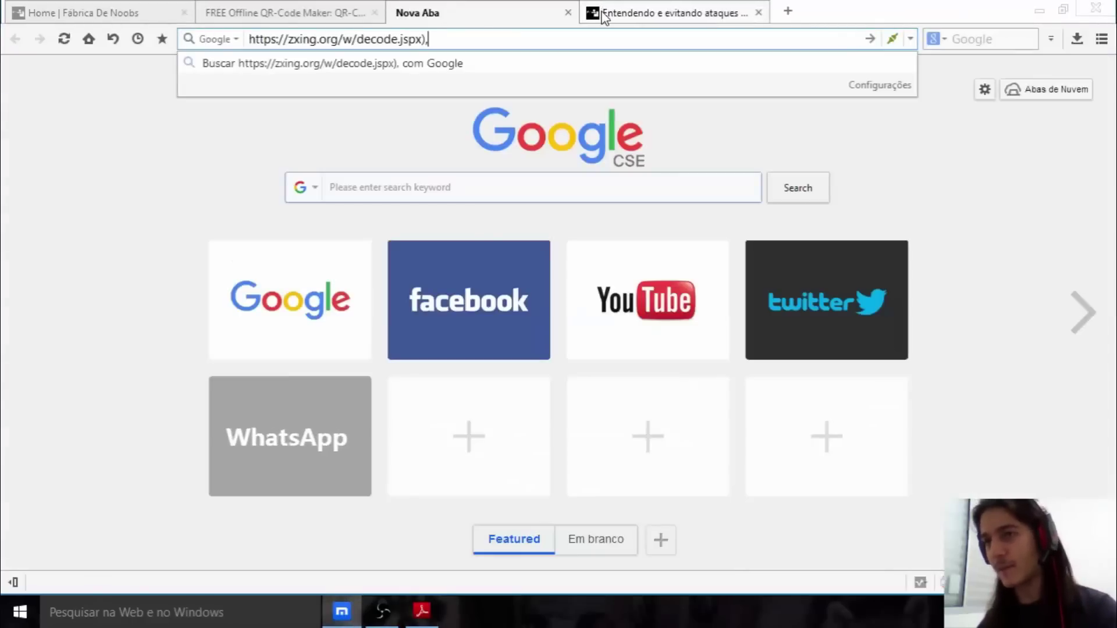
{"action": "key", "text": "BackSpace"}
{"action": "key", "text": "Return"}
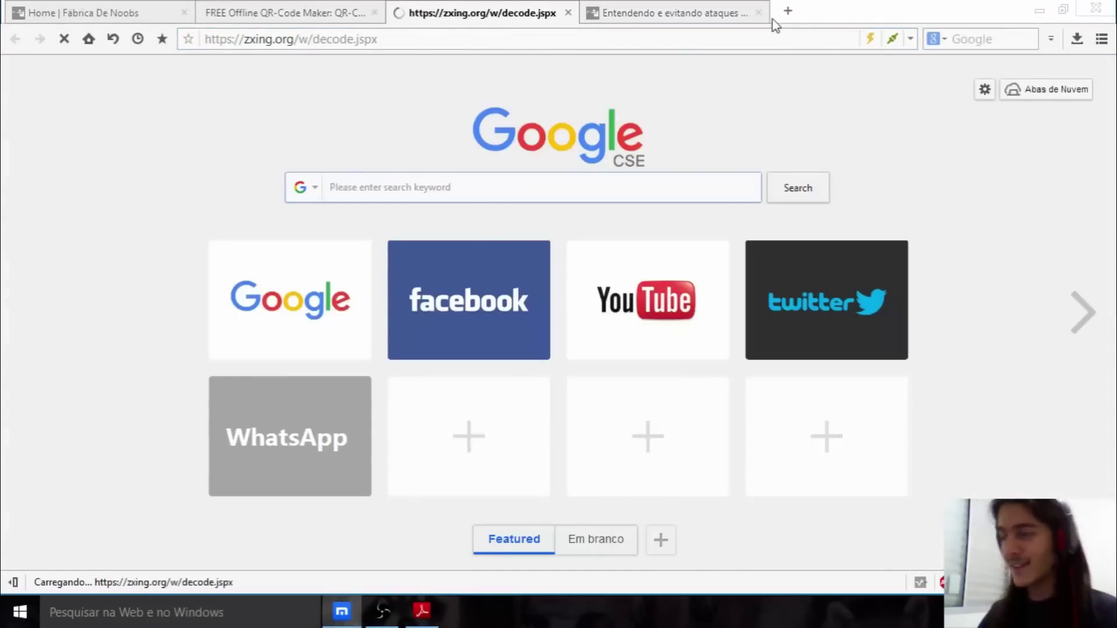
{"action": "left_click", "coordinate": [758, 13]}
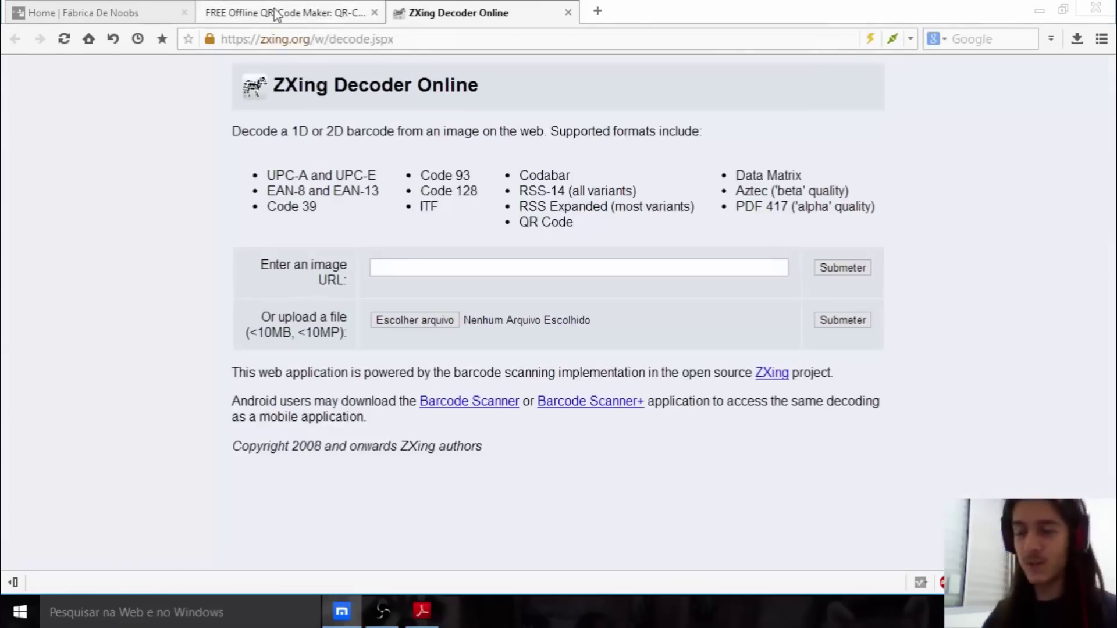
Step: Examine the QR-Code Studio software downloads offered on the TEC-IT page
{"action": "left_click", "coordinate": [275, 15]}
{"action": "scroll", "coordinate": [319, 327], "scroll_direction": "down", "scroll_amount": 4}
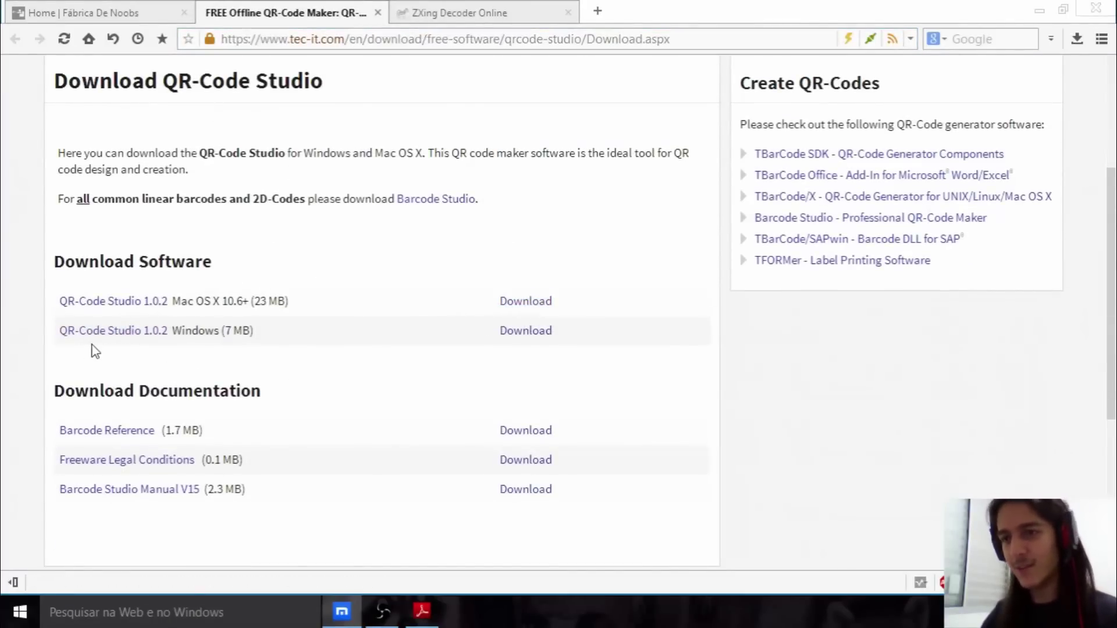
{"action": "scroll", "coordinate": [443, 373], "scroll_direction": "up", "scroll_amount": 2}
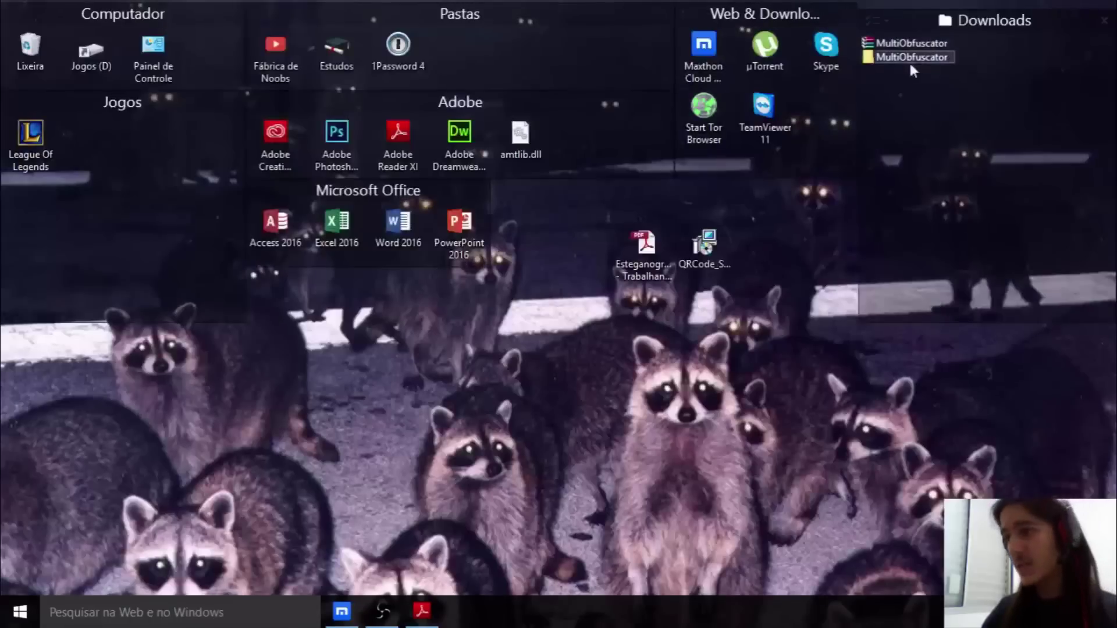
Step: Run the QRCode_Studio installer from the desktop and accept the license agreement
{"action": "double_click", "coordinate": [704, 244]}
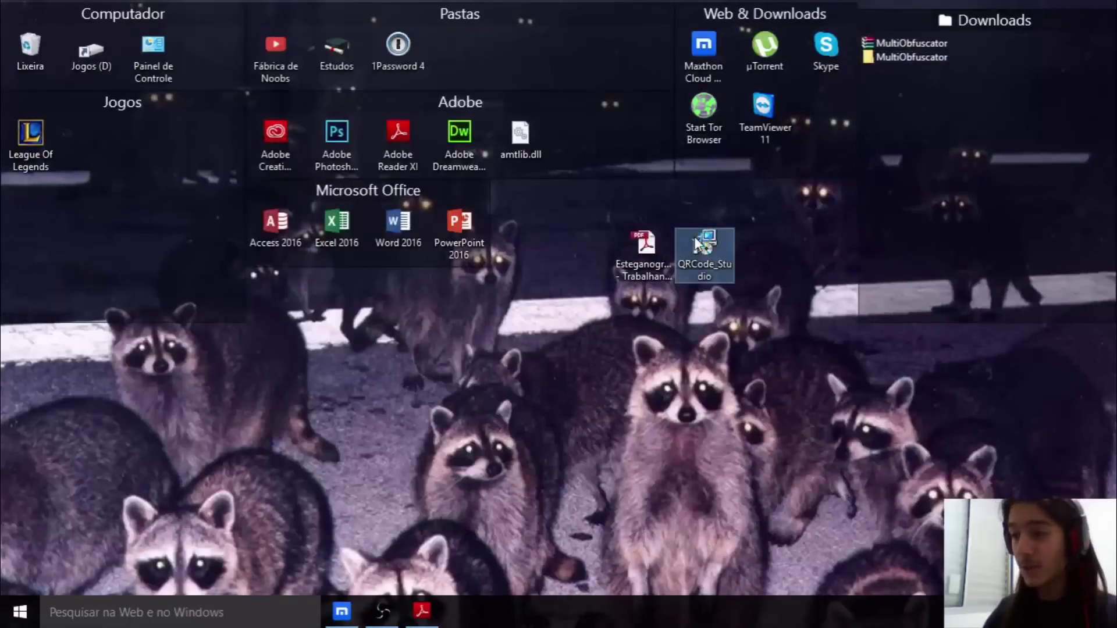
{"action": "left_click", "coordinate": [648, 434]}
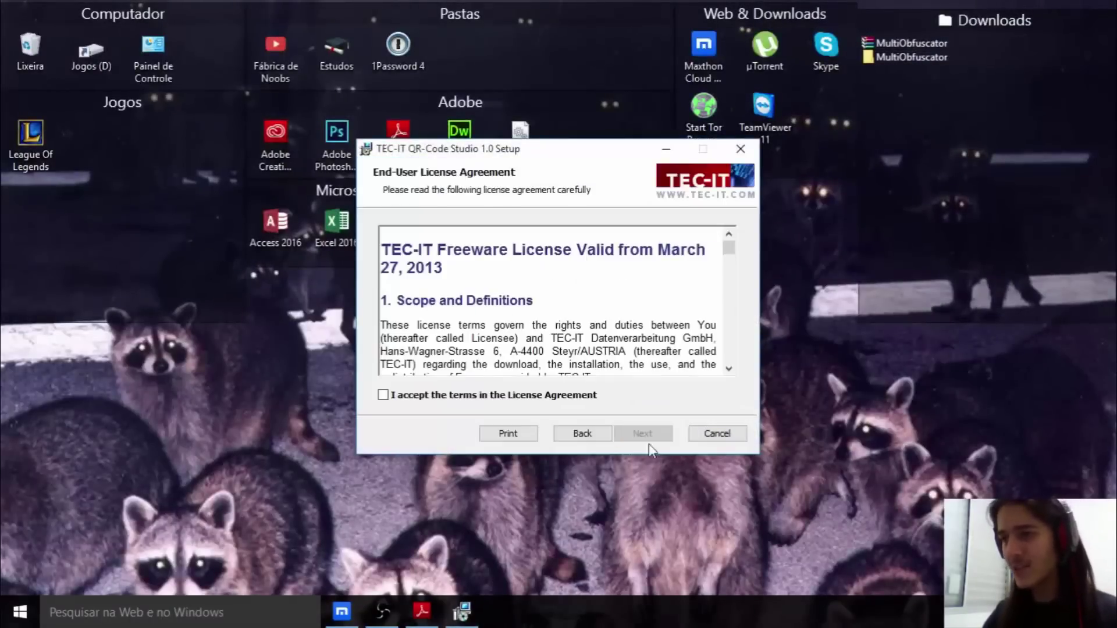
{"action": "left_click", "coordinate": [529, 399]}
{"action": "scroll", "coordinate": [599, 320], "scroll_direction": "down", "scroll_amount": 5}
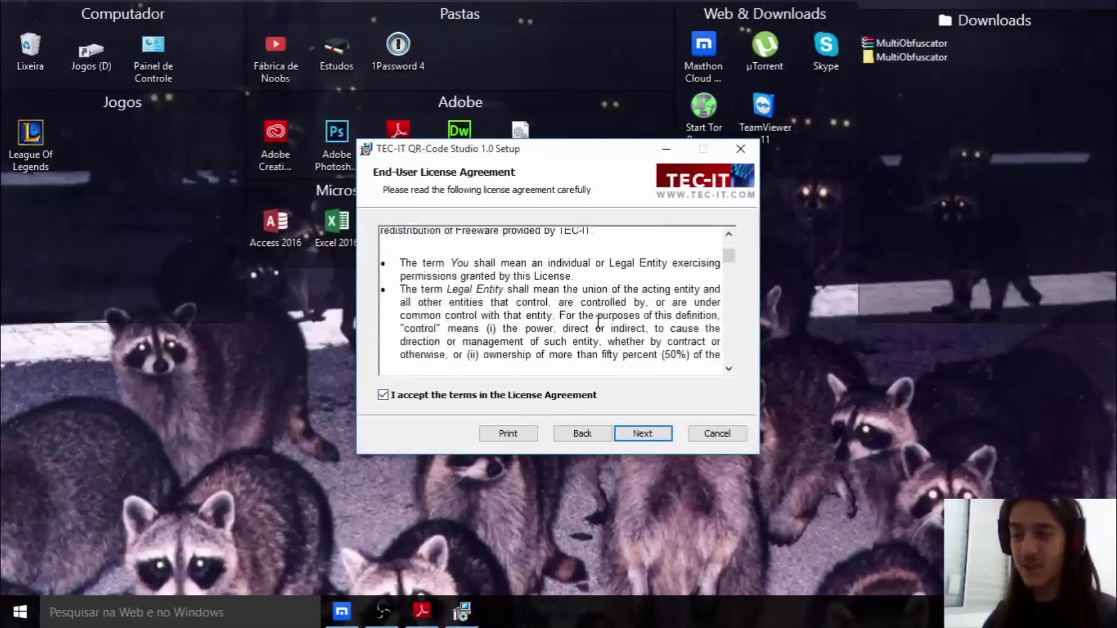
{"action": "left_click", "coordinate": [646, 438]}
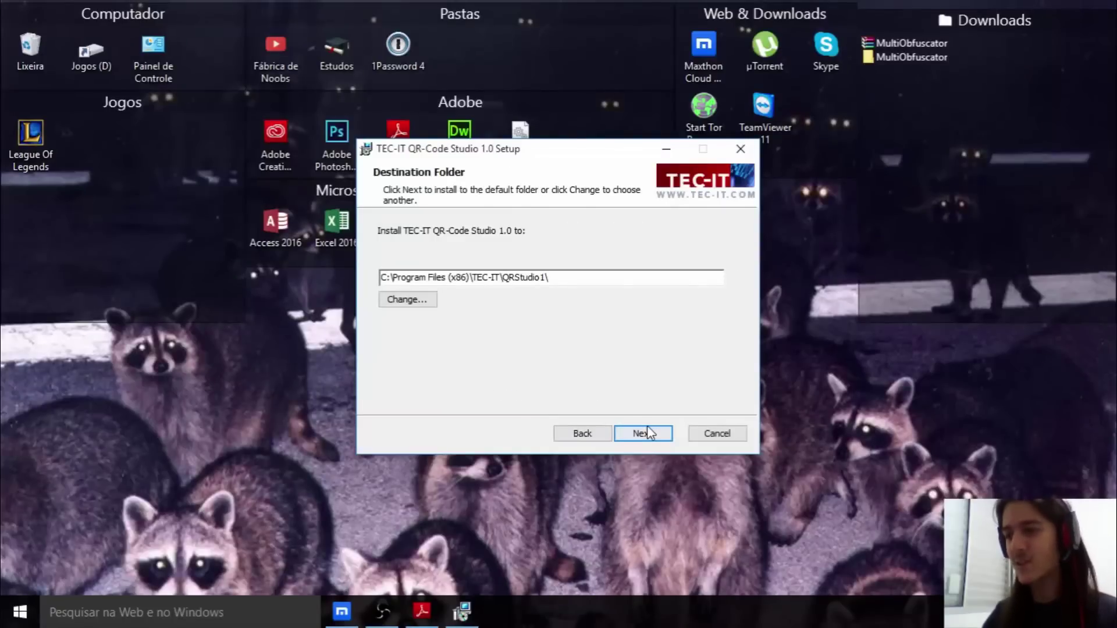
Step: Install QR-Code Studio 1.0 in the default folder with a desktop shortcut and launch it for free private use
{"action": "left_click", "coordinate": [648, 428]}
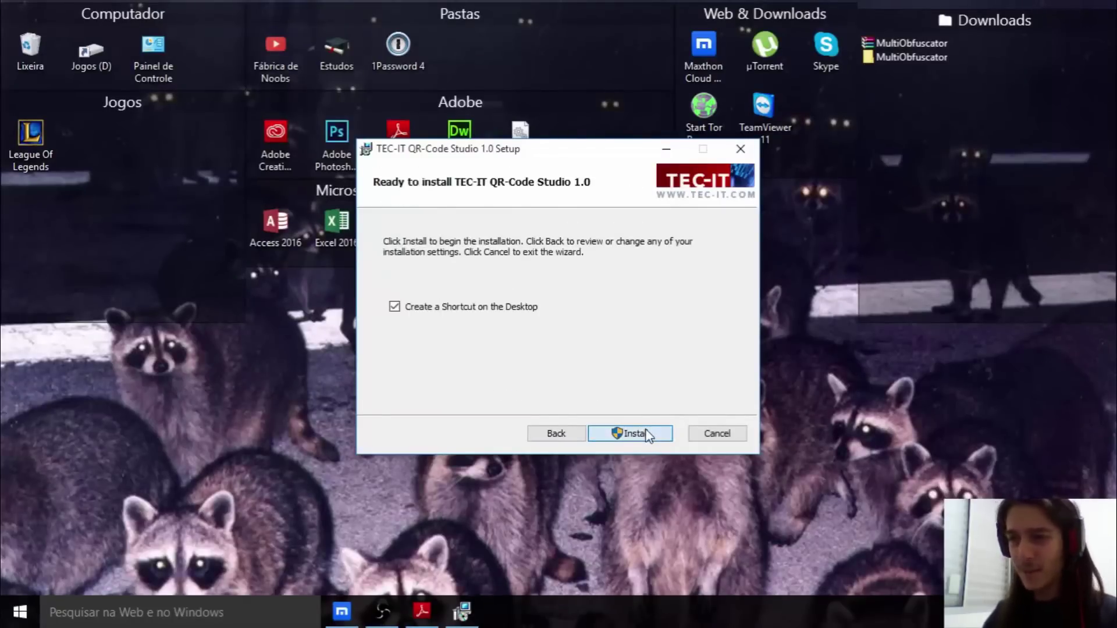
{"action": "left_click", "coordinate": [647, 434]}
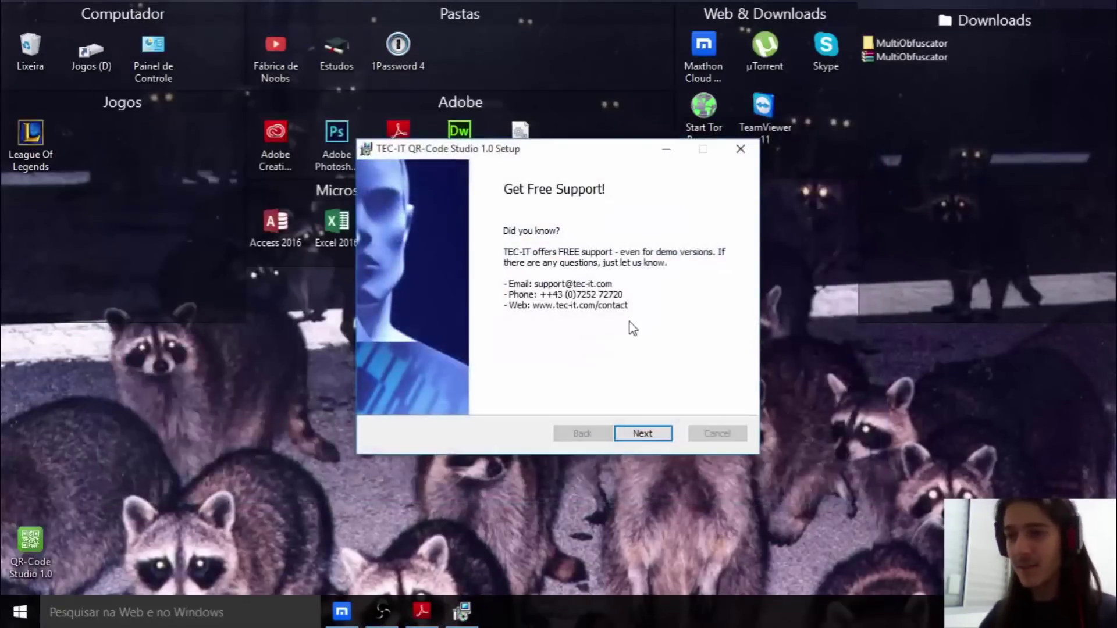
{"action": "left_click", "coordinate": [642, 433]}
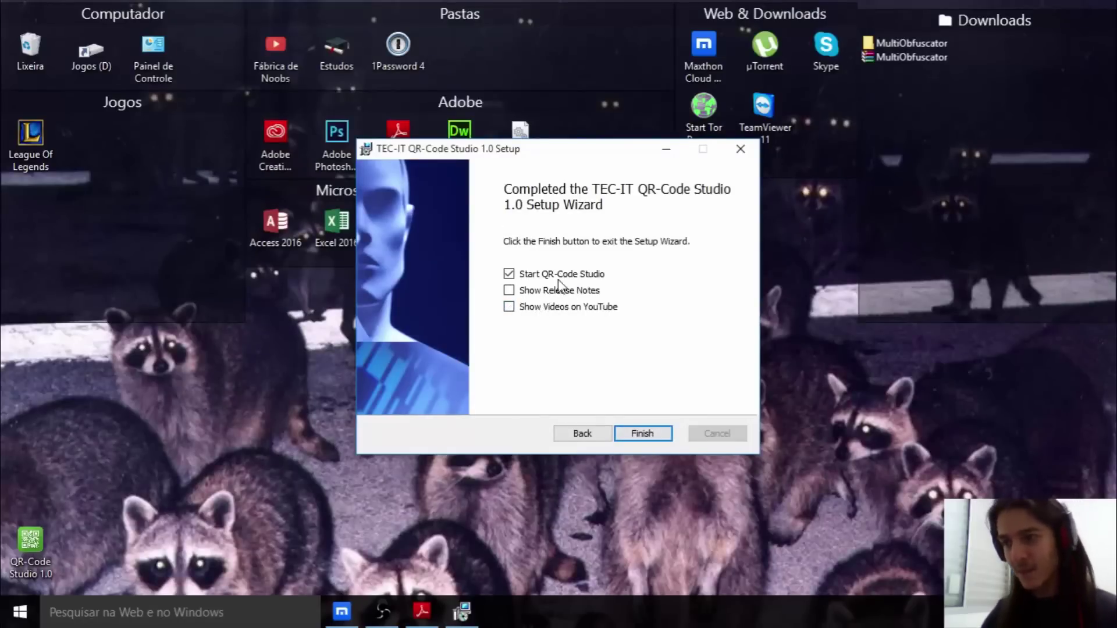
{"action": "left_click", "coordinate": [642, 434]}
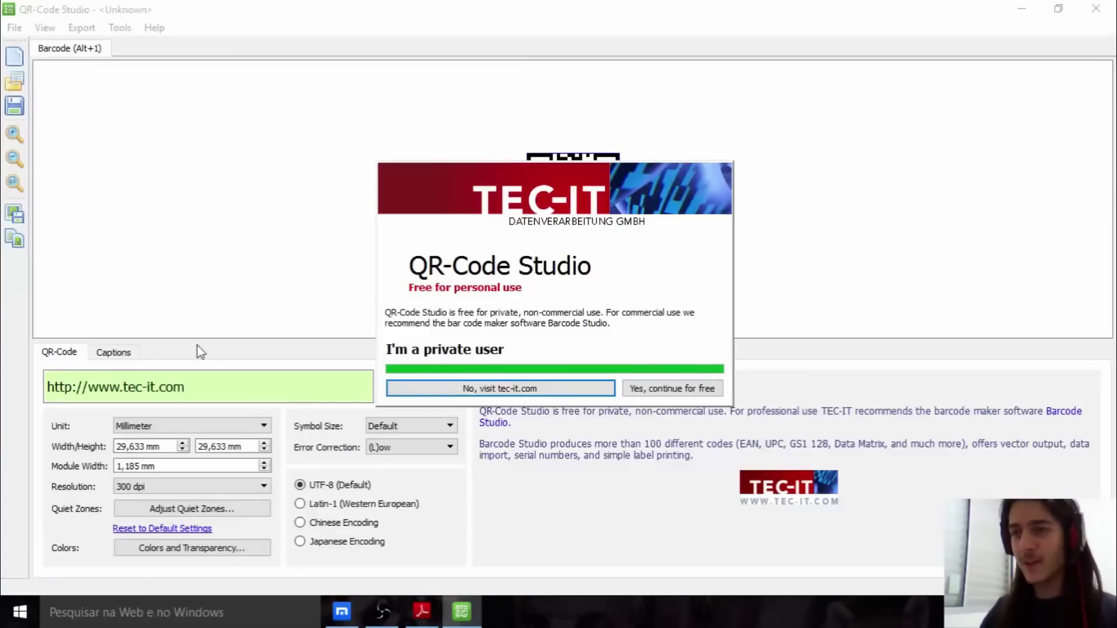
{"action": "left_click", "coordinate": [663, 390]}
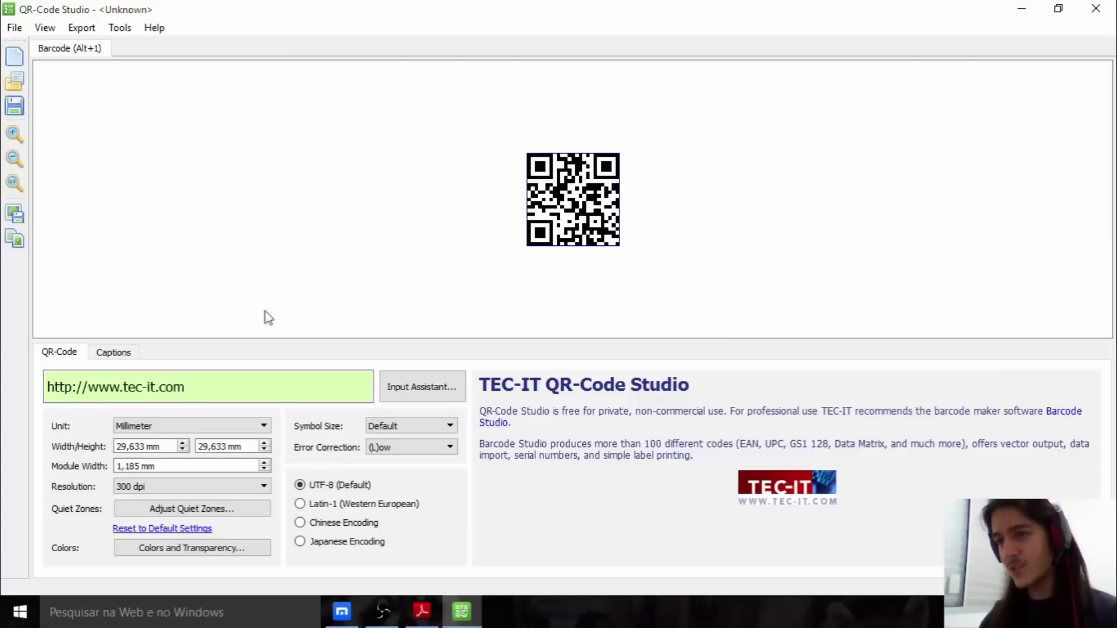
Step: Replace the sample web address in the QR code data with "teste"
{"action": "left_click_drag", "start_coordinate": [185, 388], "coordinate": [7, 406]}
{"action": "key", "text": "BackSpace"}
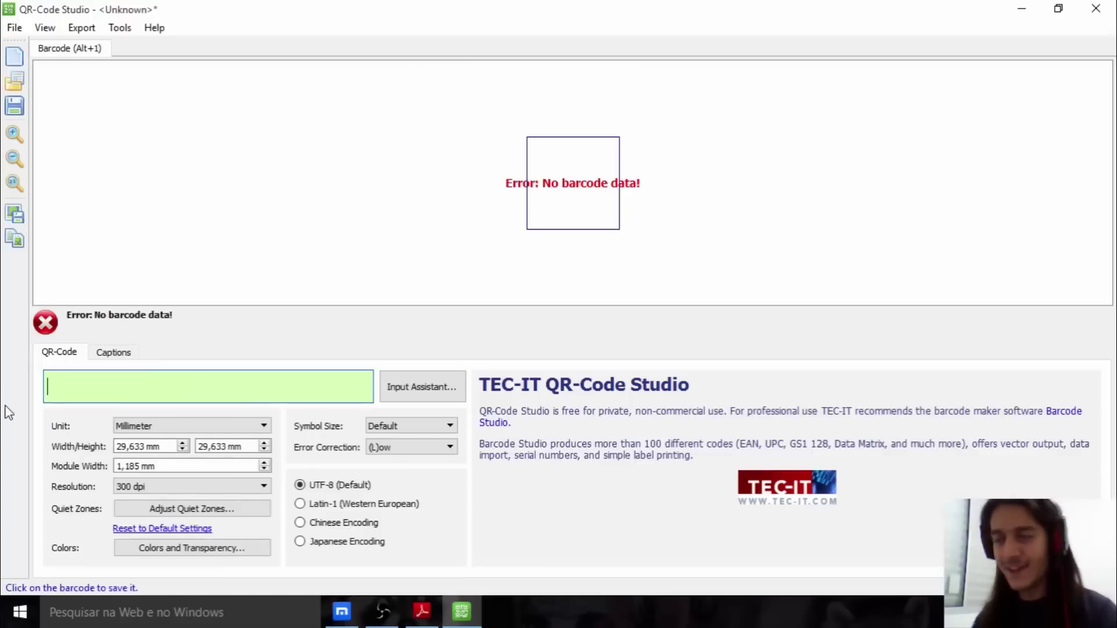
{"action": "type", "text": "teste"}
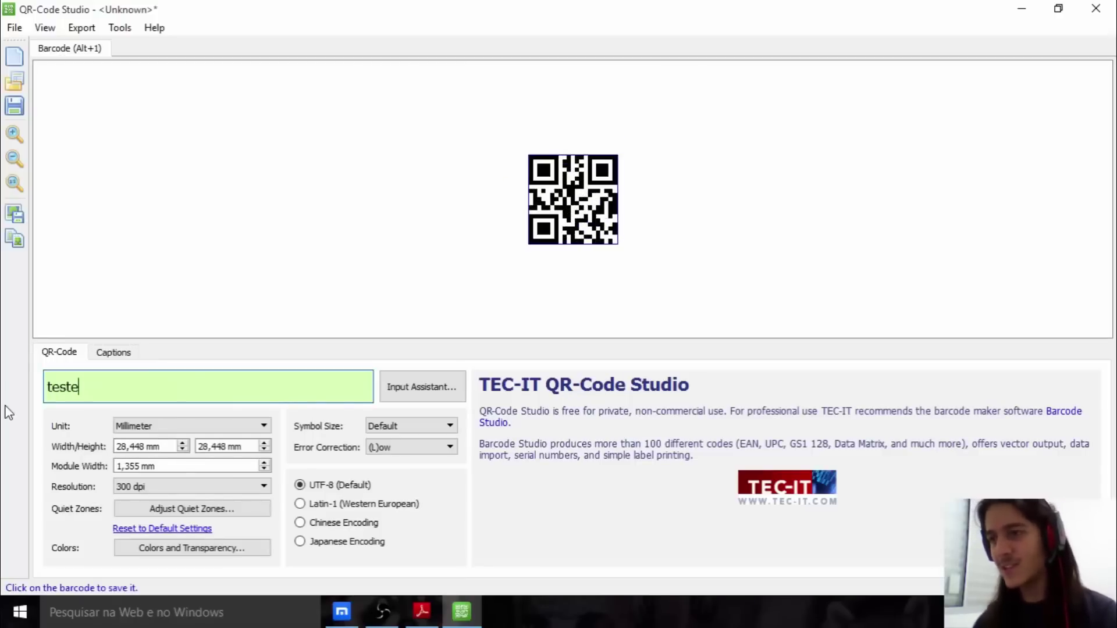
Step: Replace the QR code data with a long string of random letters
{"action": "key", "text": "BackSpace"}
{"action": "key", "text": "BackSpace"}
{"action": "key", "text": "BackSpace"}
{"action": "key", "text": "BackSpace"}
{"action": "key", "text": "BackSpace"}
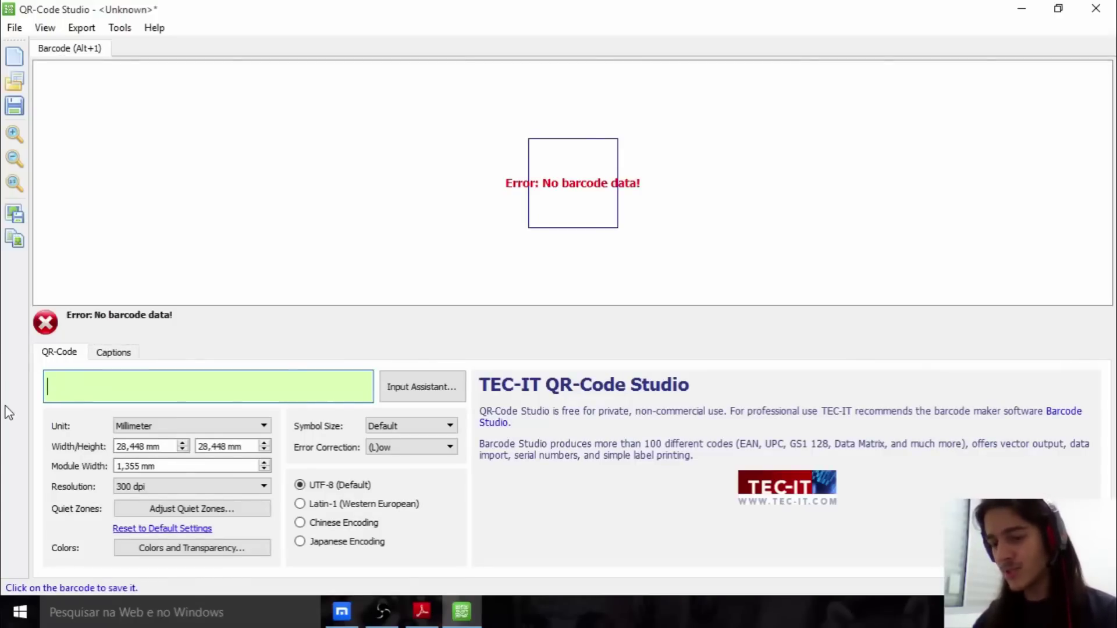
{"action": "type", "text": "hdkldjdkljdclasjdclas"}
{"action": "type", "text": "djasçlasdlçaskdlçsadkasçldkasdçlkdsçasdkçdsçdk"}
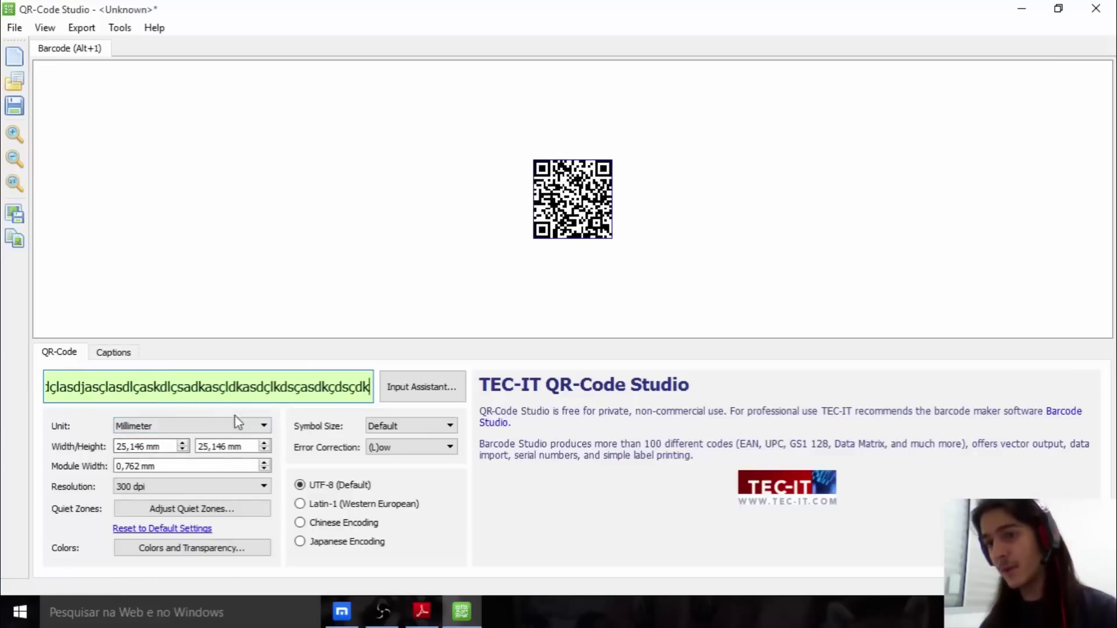
Step: Replace the QR code data with the text "Fábrica de Noobs - Acesse!"
{"action": "key", "text": "ctrl+a"}
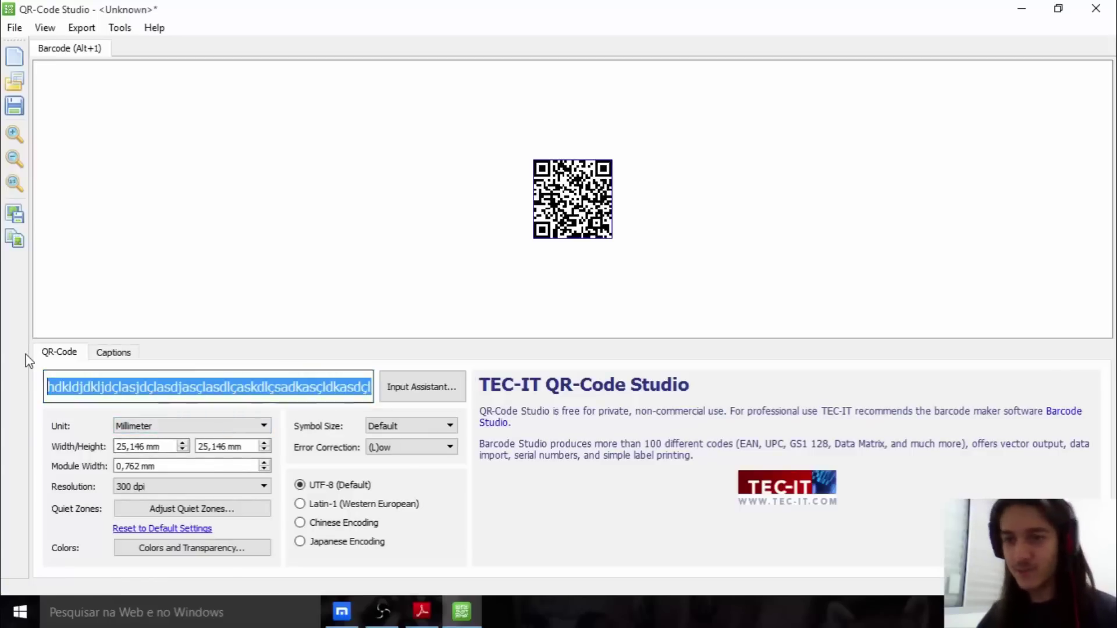
{"action": "key", "text": "BackSpace"}
{"action": "type", "text": "D"}
{"action": "key", "text": "BackSpace"}
{"action": "type", "text": "Fábr"}
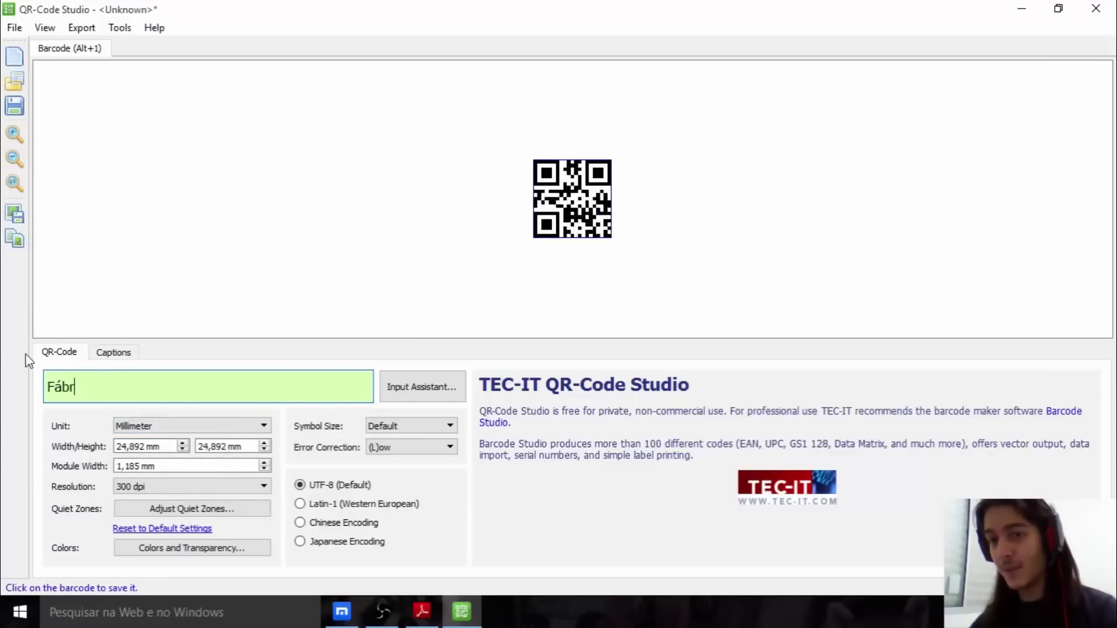
{"action": "type", "text": "ica de Noobs - "}
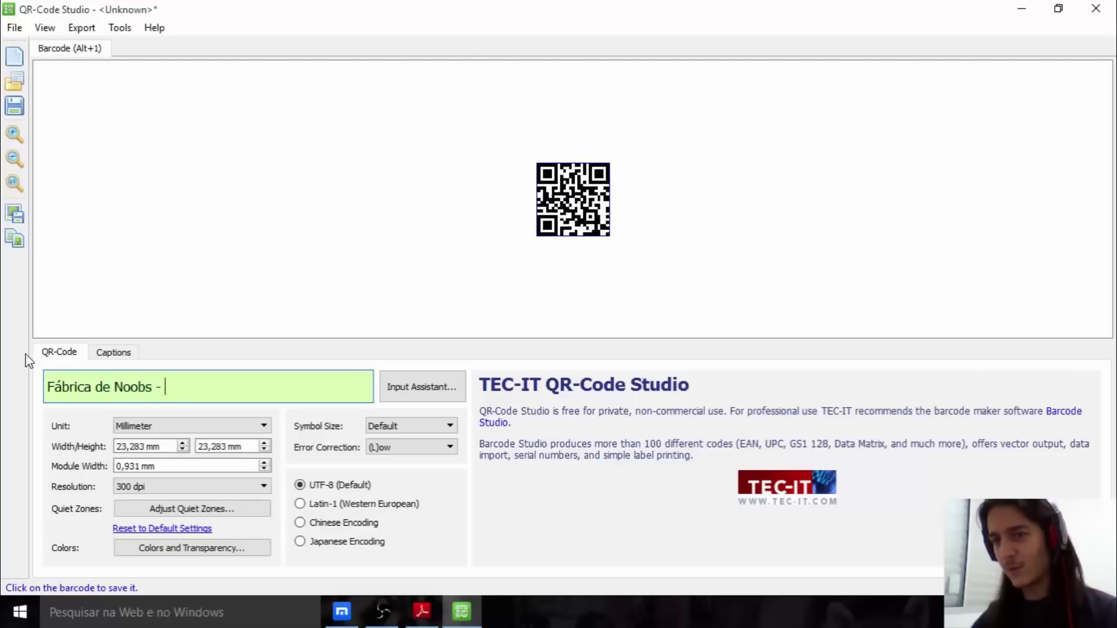
{"action": "type", "text": "Acesse!"}
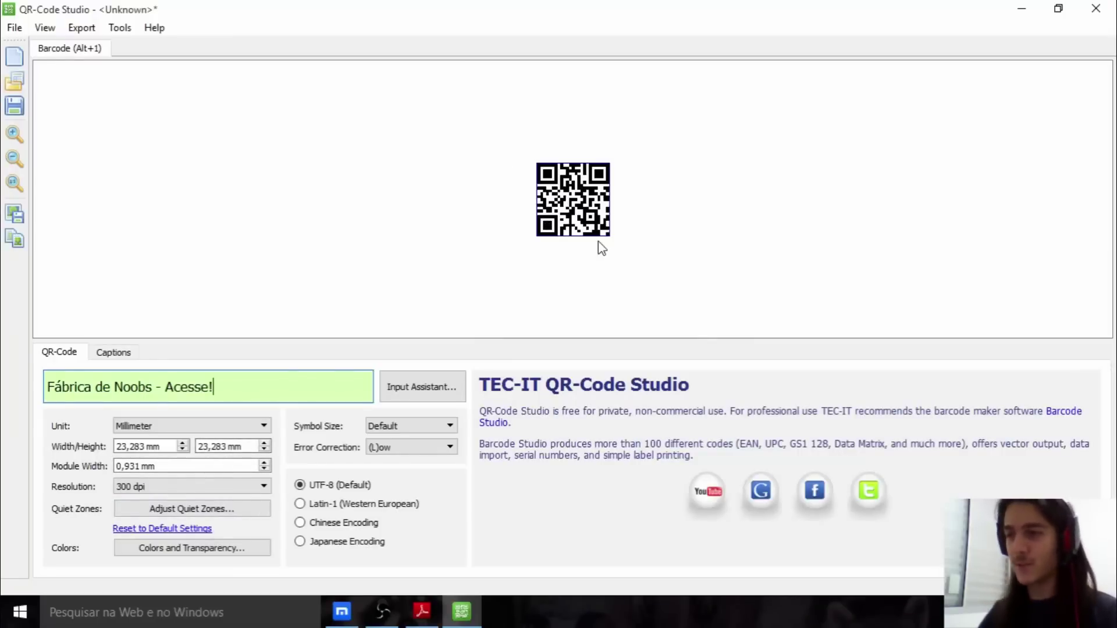
Step: Set the QR code's unit to Pixel and enlarge its width and height to 675 px
{"action": "left_click", "coordinate": [194, 436]}
{"action": "left_click", "coordinate": [127, 469]}
{"action": "left_click_drag", "start_coordinate": [161, 447], "coordinate": [162, 449]}
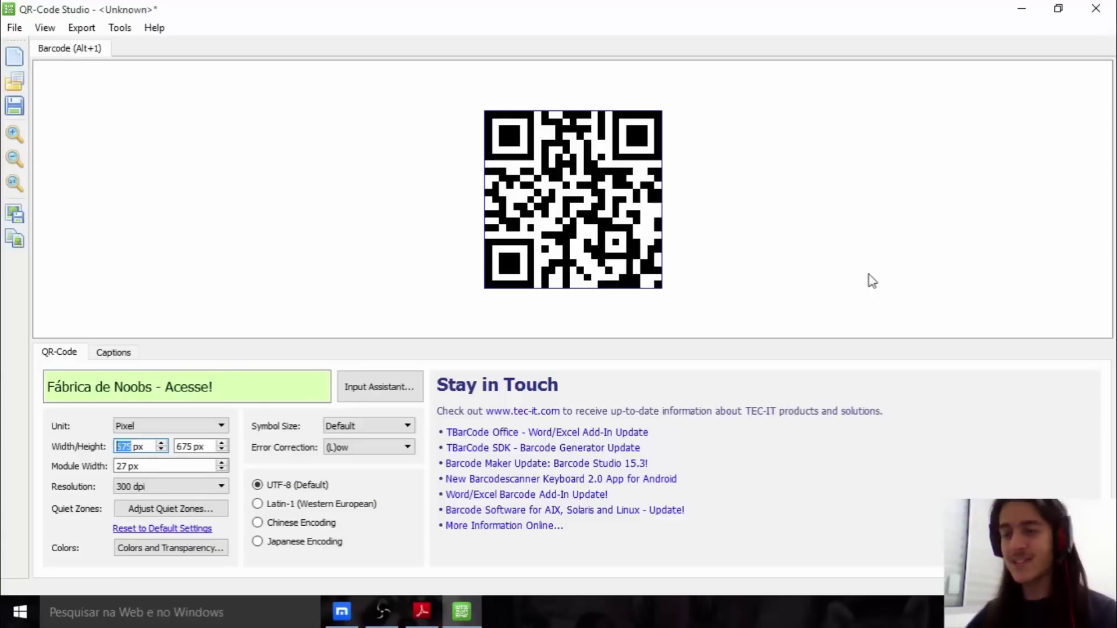
{"action": "left_click", "coordinate": [269, 381]}
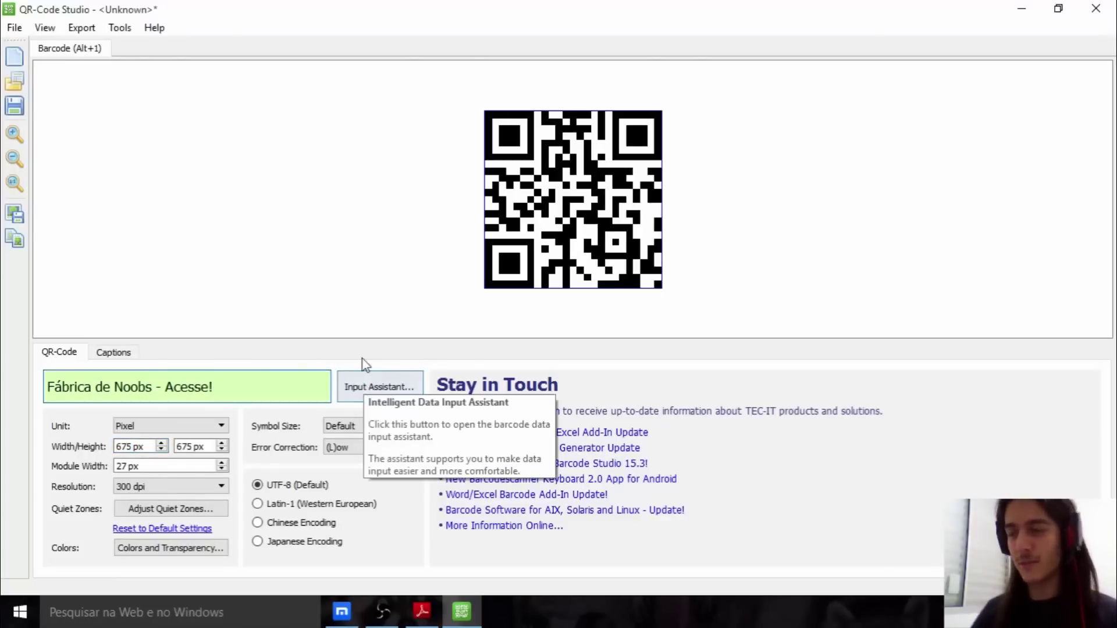
{"action": "right_click", "coordinate": [319, 239]}
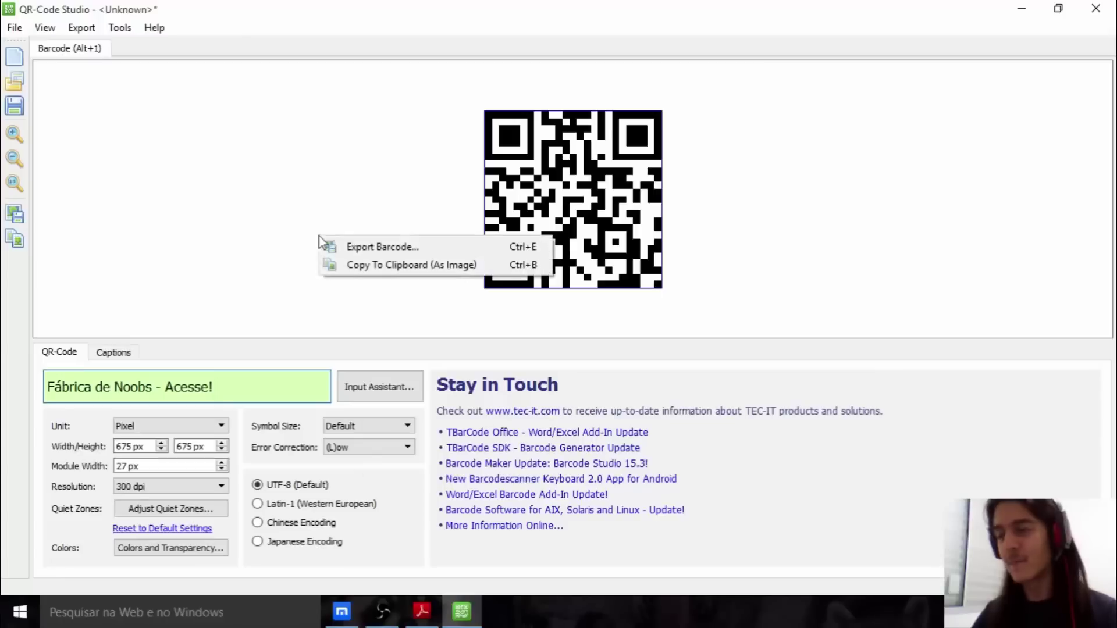
{"action": "right_click", "coordinate": [298, 180]}
{"action": "right_click", "coordinate": [209, 295]}
{"action": "right_click", "coordinate": [226, 259]}
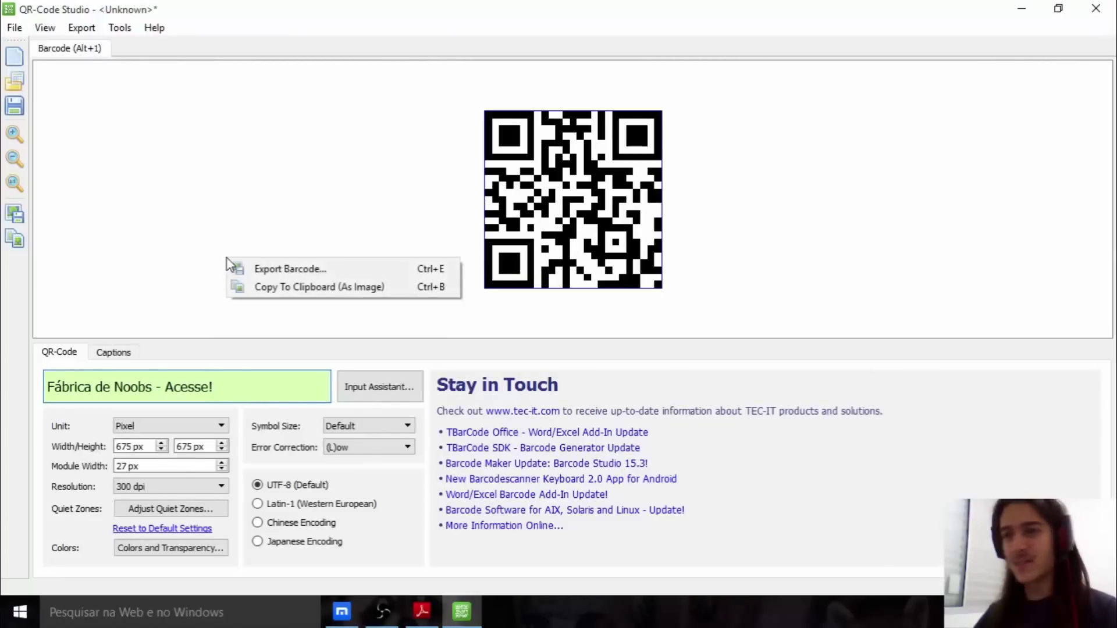
{"action": "right_click", "coordinate": [179, 302]}
{"action": "left_click", "coordinate": [899, 386]}
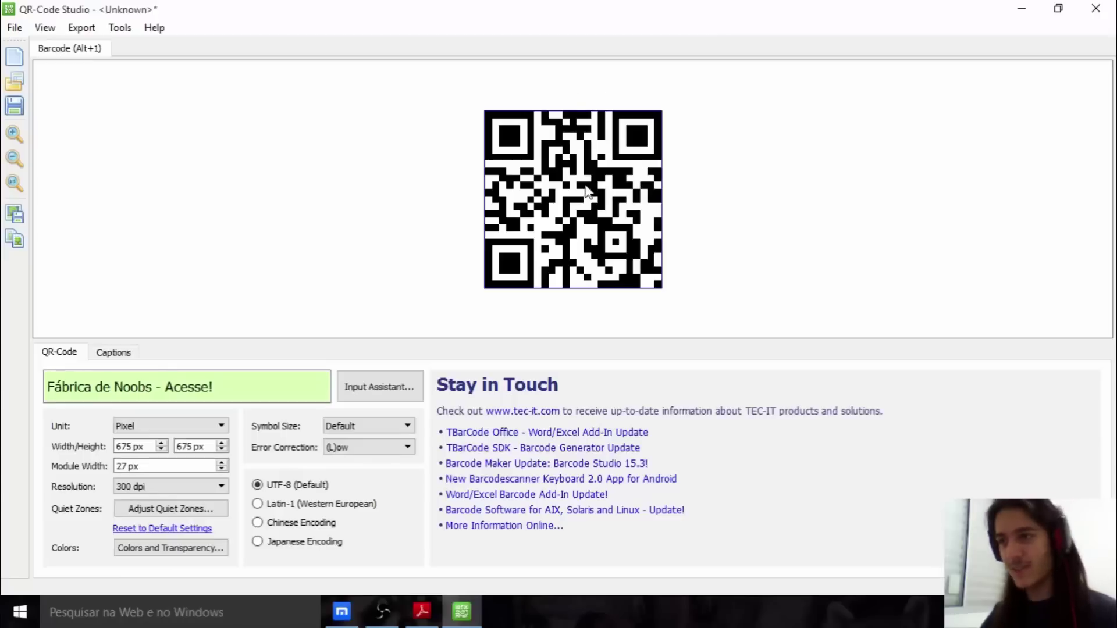
Step: Set the symbol size to (15) 77 x 77 and enlarge the QR code to 924 px wide and high
{"action": "left_click", "coordinate": [365, 428]}
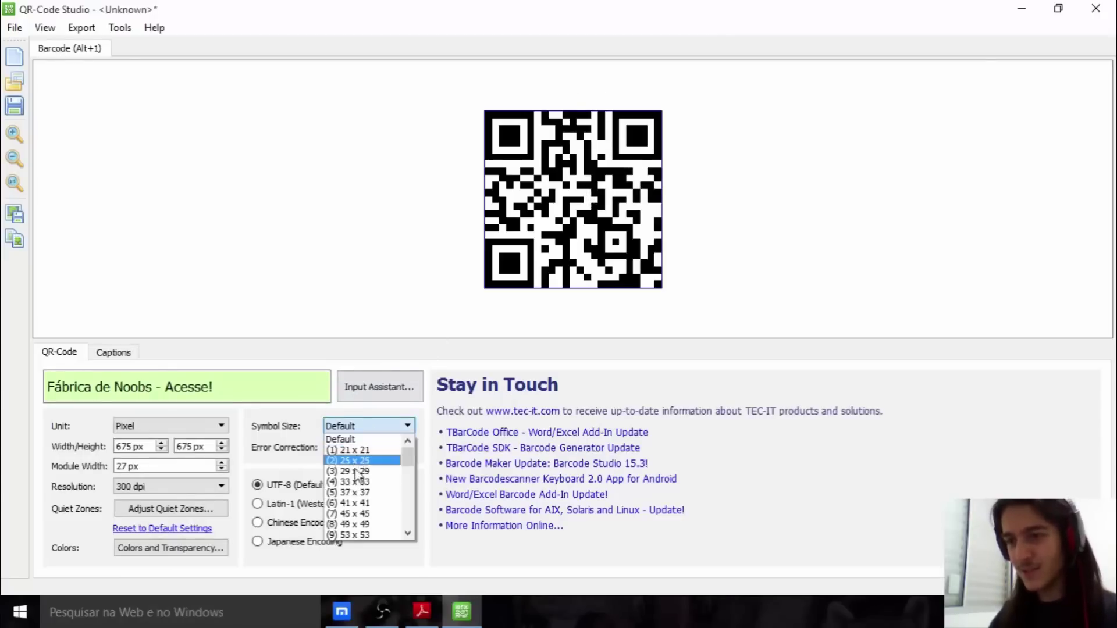
{"action": "left_click", "coordinate": [349, 440]}
{"action": "scroll", "coordinate": [367, 431], "scroll_direction": "down", "scroll_amount": 1}
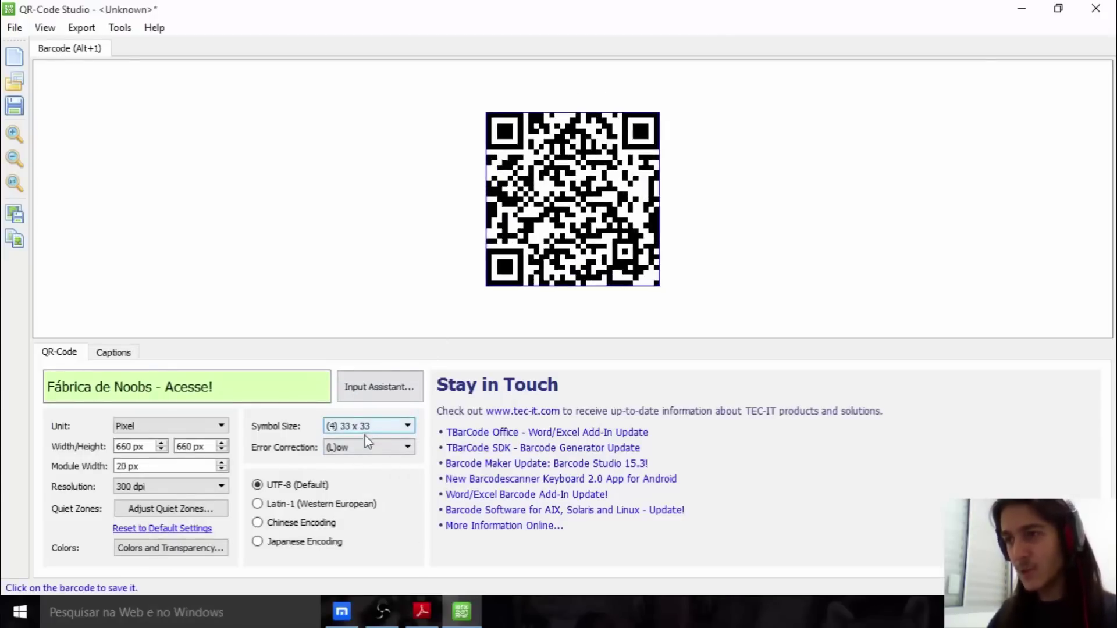
{"action": "scroll", "coordinate": [366, 437], "scroll_direction": "down", "scroll_amount": 9}
{"action": "scroll", "coordinate": [364, 438], "scroll_direction": "down", "scroll_amount": 2}
{"action": "left_click", "coordinate": [162, 448]}
{"action": "scroll", "coordinate": [165, 451], "scroll_direction": "up", "scroll_amount": 7}
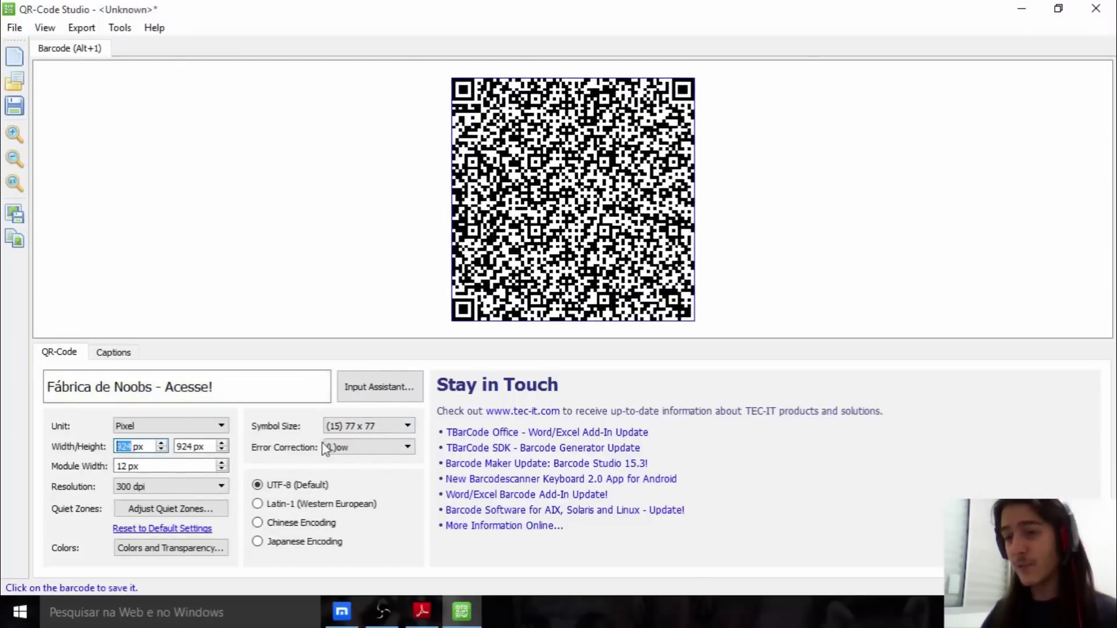
Step: Set the symbol size to (21) 101 x 101 and the QR code's width and height to 909 px
{"action": "left_click", "coordinate": [372, 426]}
{"action": "left_click", "coordinate": [361, 495]}
{"action": "left_click", "coordinate": [155, 445]}
{"action": "scroll", "coordinate": [157, 445], "scroll_direction": "up", "scroll_amount": 3}
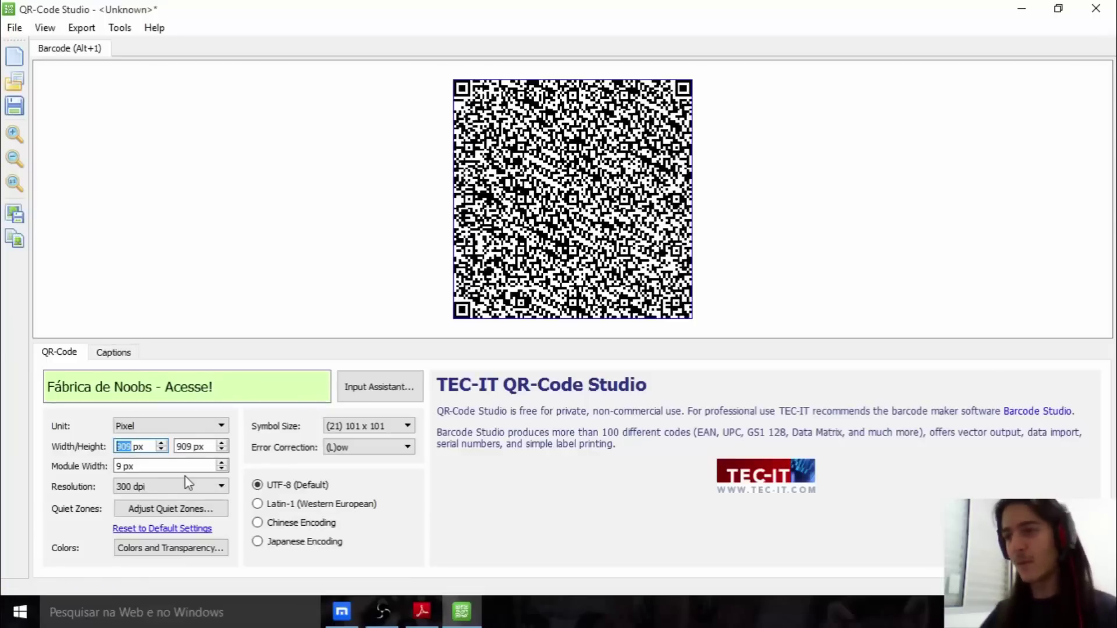
Step: Replace the QR code data with the text "Fabrica de Noobs Teste"
{"action": "left_click_drag", "start_coordinate": [299, 387], "coordinate": [5, 361]}
{"action": "type", "text": "Fabrica de NO"}
{"action": "key", "text": "BackSpace"}
{"action": "key", "text": "BackSpace"}
{"action": "type", "text": "o"}
{"action": "key", "text": "BackSpace"}
{"action": "type", "text": "Noobs Teste"}
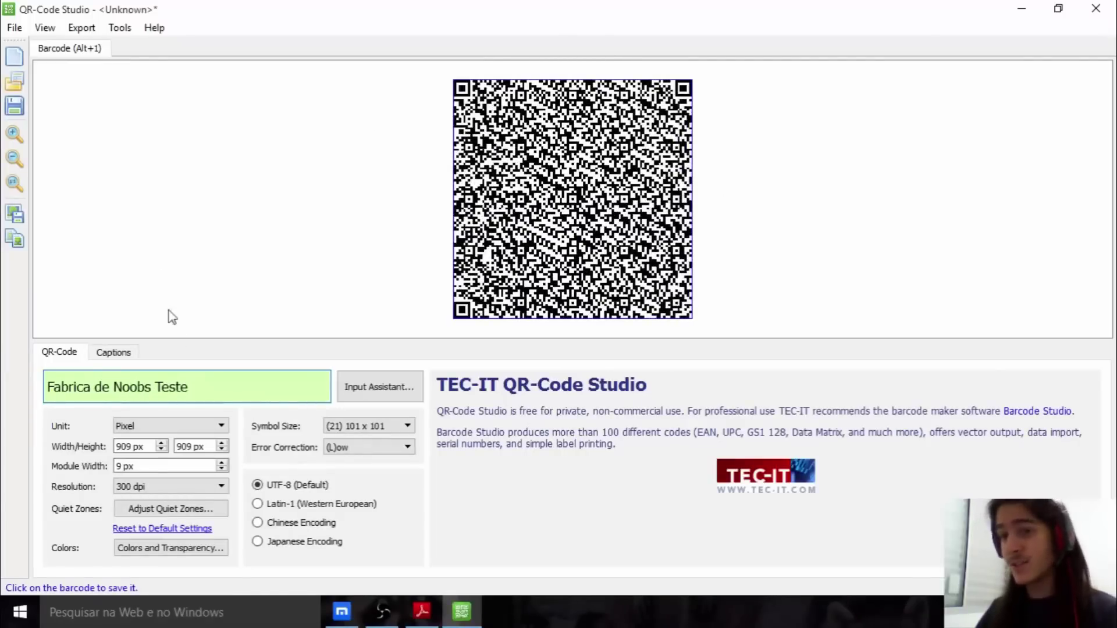
Step: Export the QR code to the desktop as a BMP image named dasd
{"action": "right_click", "coordinate": [276, 131]}
{"action": "left_click", "coordinate": [99, 298]}
{"action": "right_click", "coordinate": [99, 297]}
{"action": "left_click", "coordinate": [15, 28]}
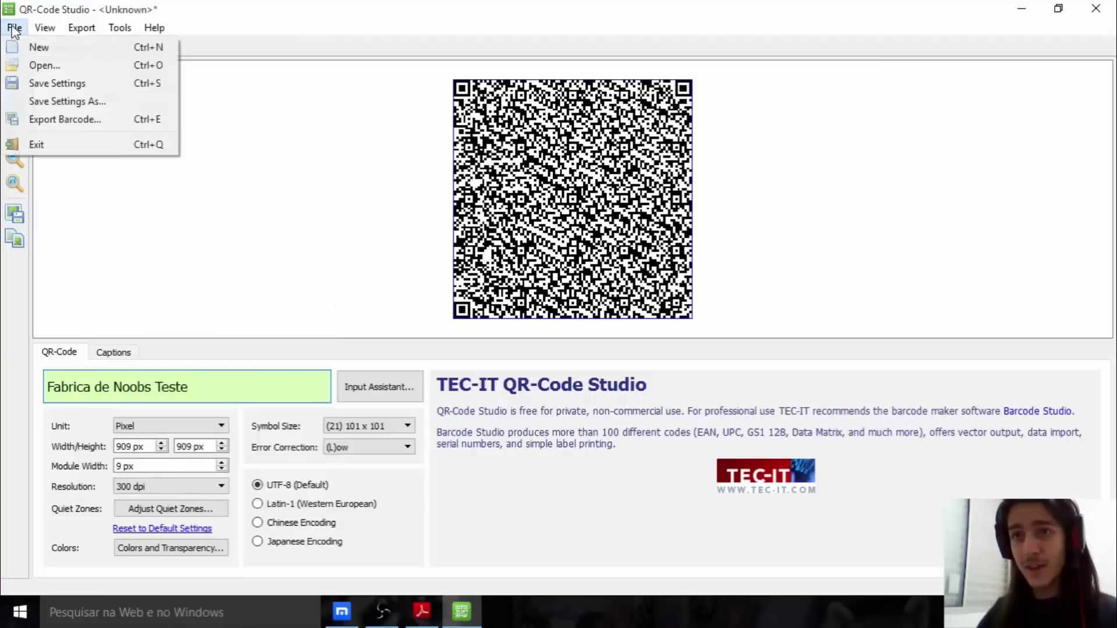
{"action": "left_click", "coordinate": [93, 47]}
{"action": "type", "text": "dad"}
{"action": "left_click", "coordinate": [419, 384]}
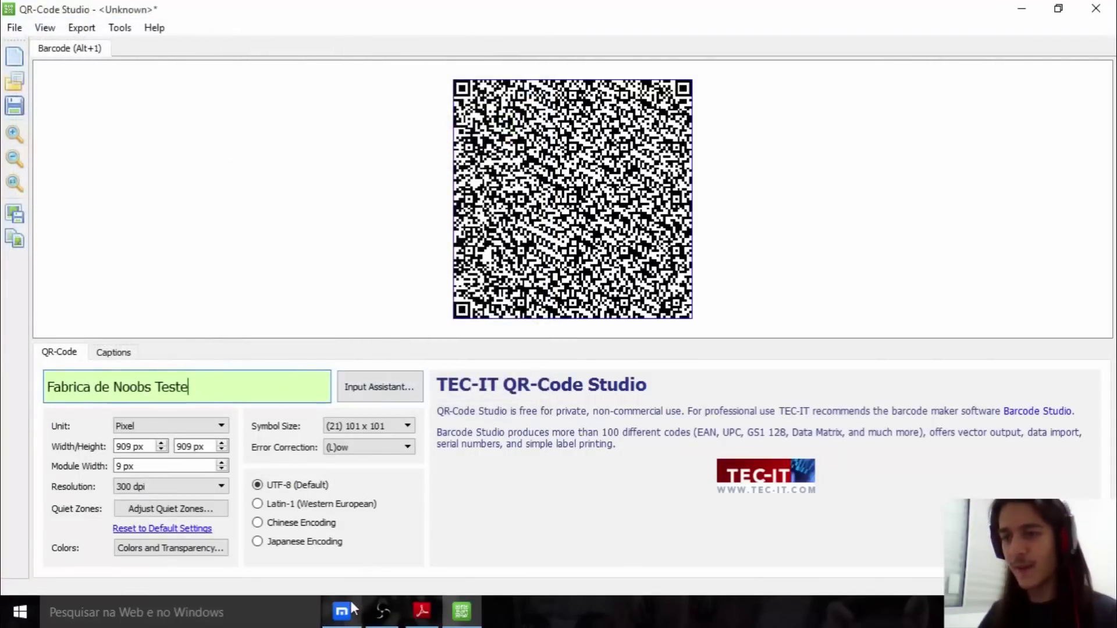
Step: Switch to the ZXing decoder in the browser and upload dasd.bmp from the desktop for decoding
{"action": "left_click", "coordinate": [341, 612]}
{"action": "left_click", "coordinate": [322, 11]}
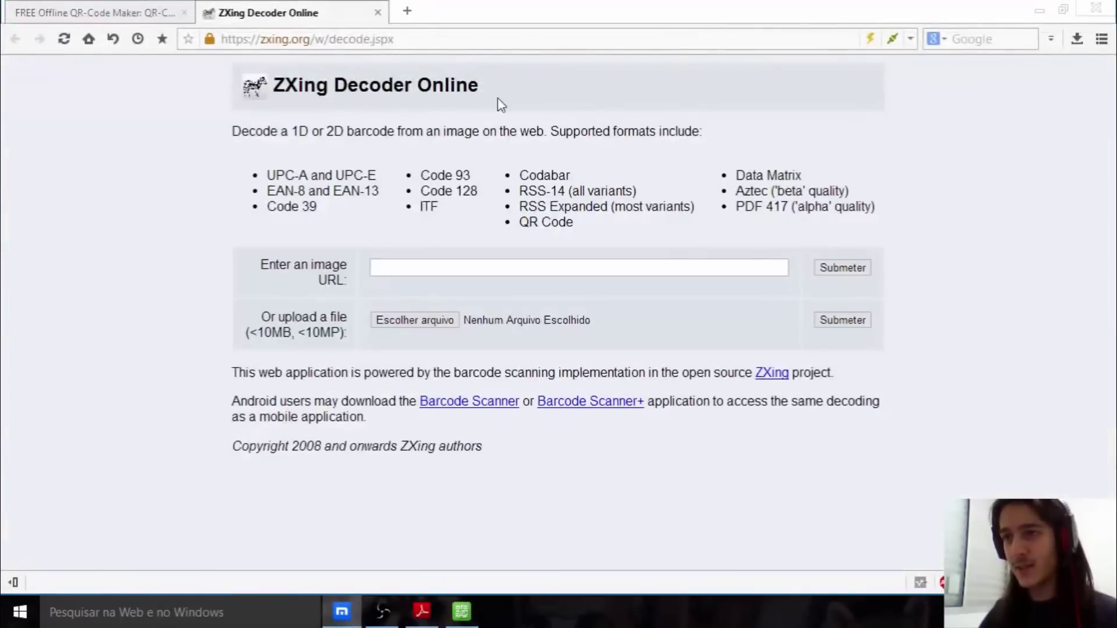
{"action": "left_click", "coordinate": [851, 271]}
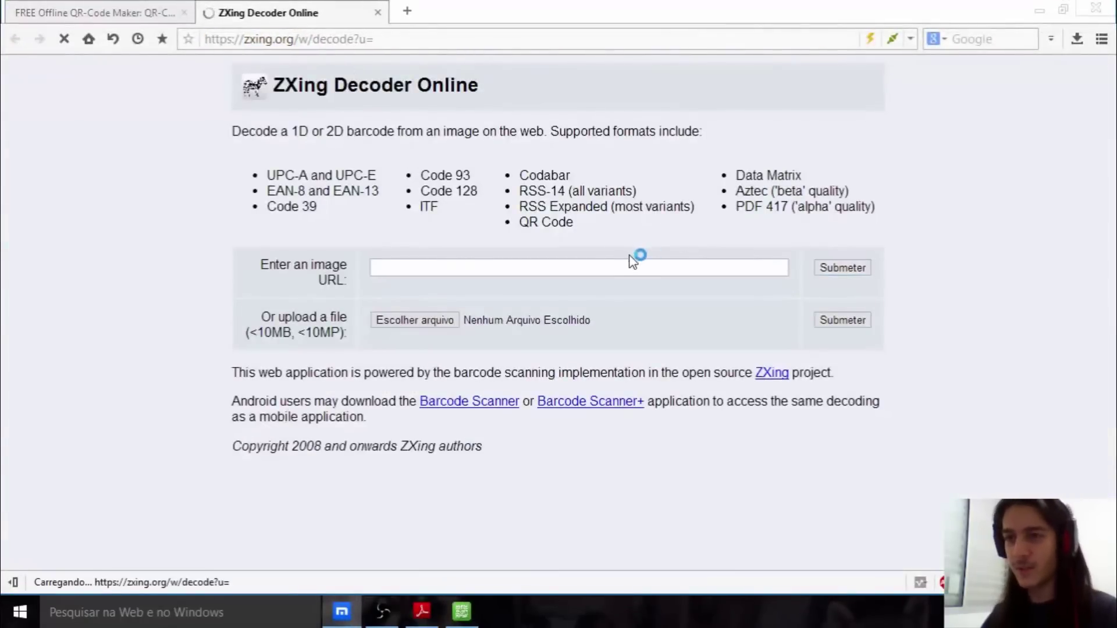
{"action": "left_click", "coordinate": [15, 38]}
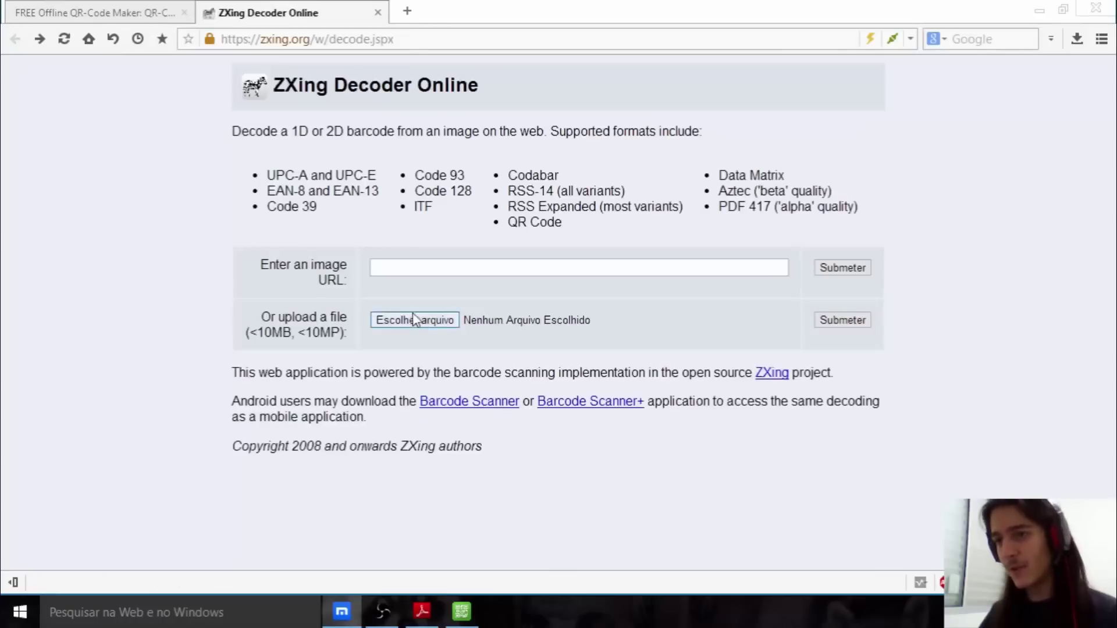
{"action": "left_click", "coordinate": [440, 324]}
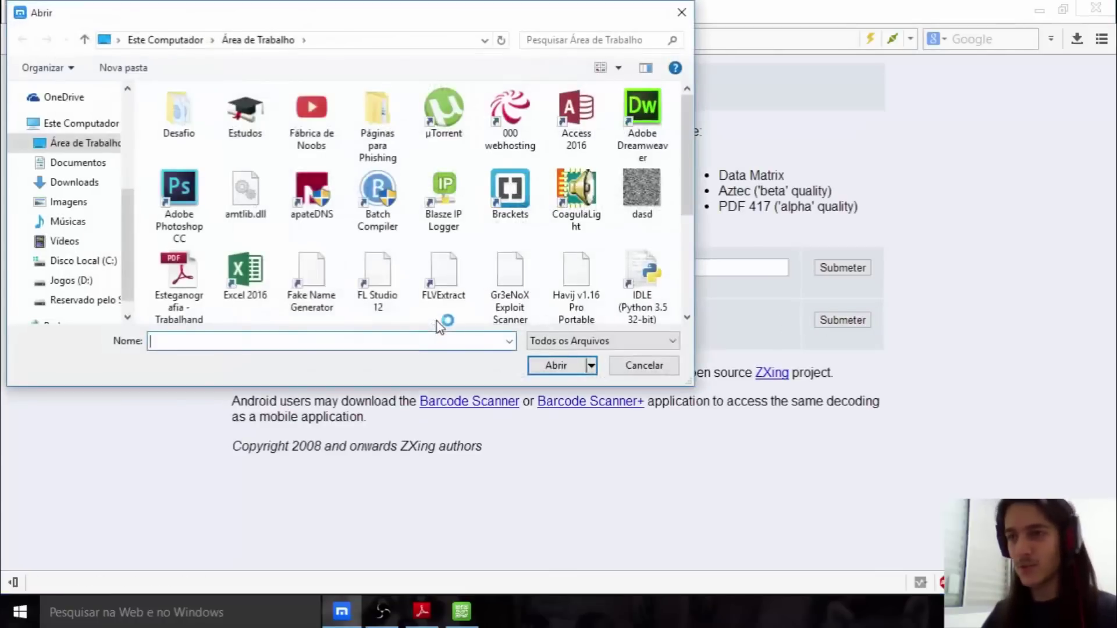
{"action": "double_click", "coordinate": [628, 199]}
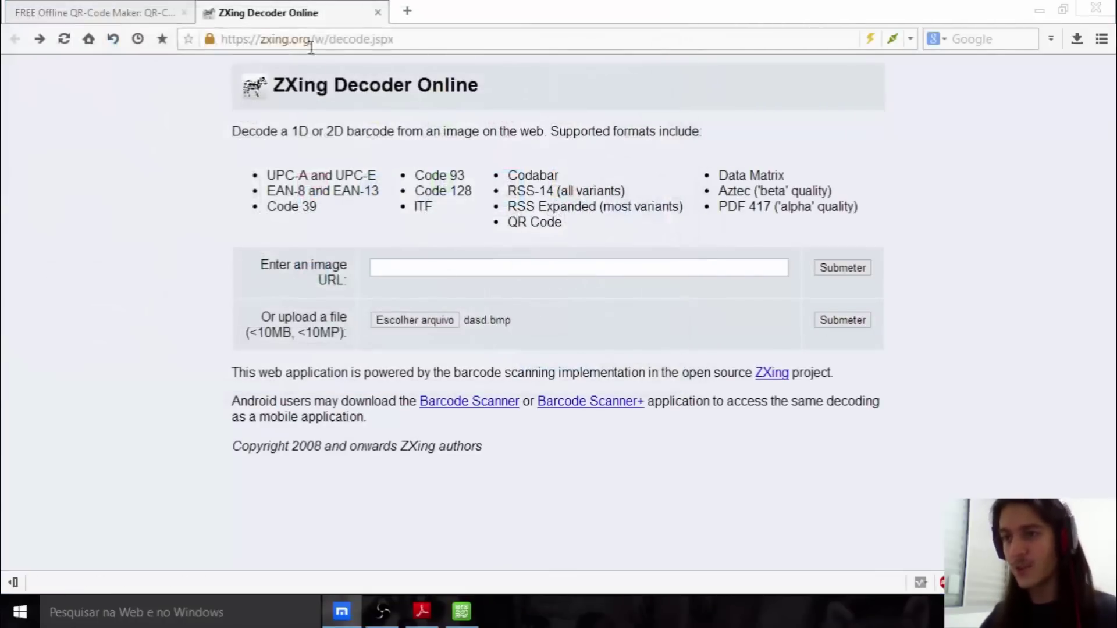
{"action": "left_click", "coordinate": [847, 320]}
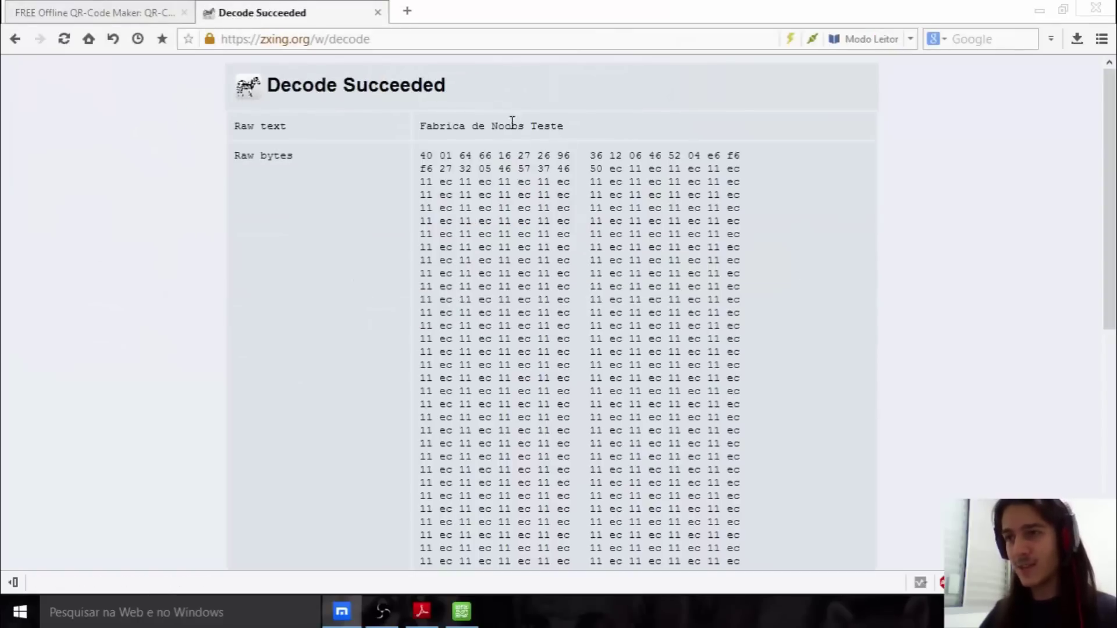
Step: Examine the decoded raw text and the parsed result on the decoder's results page
{"action": "left_click_drag", "start_coordinate": [573, 127], "coordinate": [424, 126]}
{"action": "left_click", "coordinate": [362, 358]}
{"action": "scroll", "coordinate": [362, 358], "scroll_direction": "down", "scroll_amount": 8}
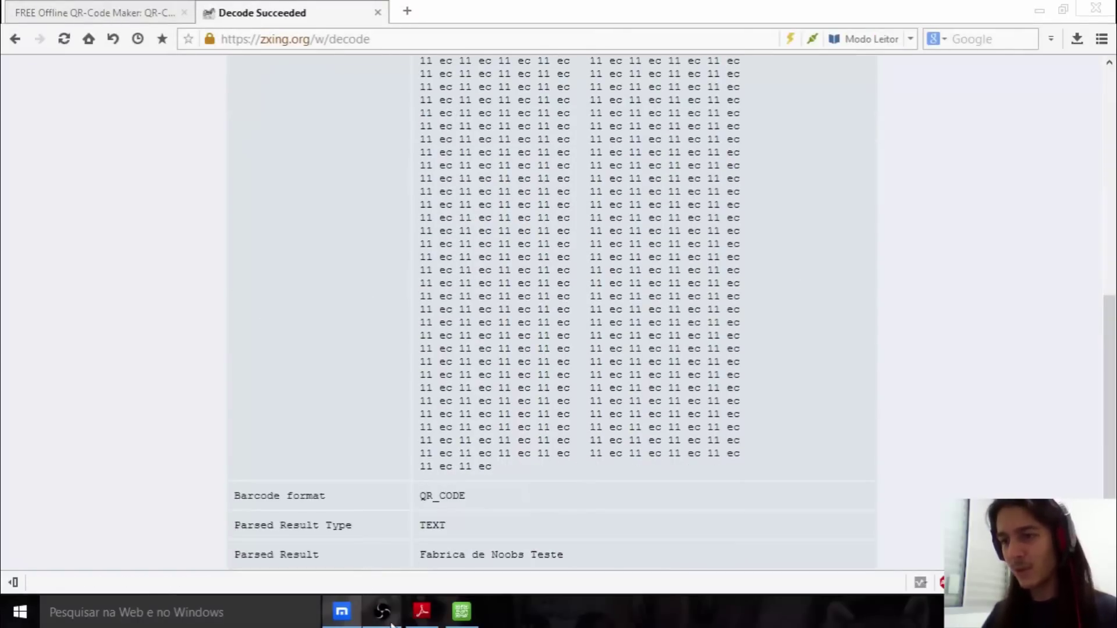
Step: Switch back to the QR code in QR-Code Studio
{"action": "mouse_move", "coordinate": [391, 625]}
{"action": "left_click", "coordinate": [423, 610]}
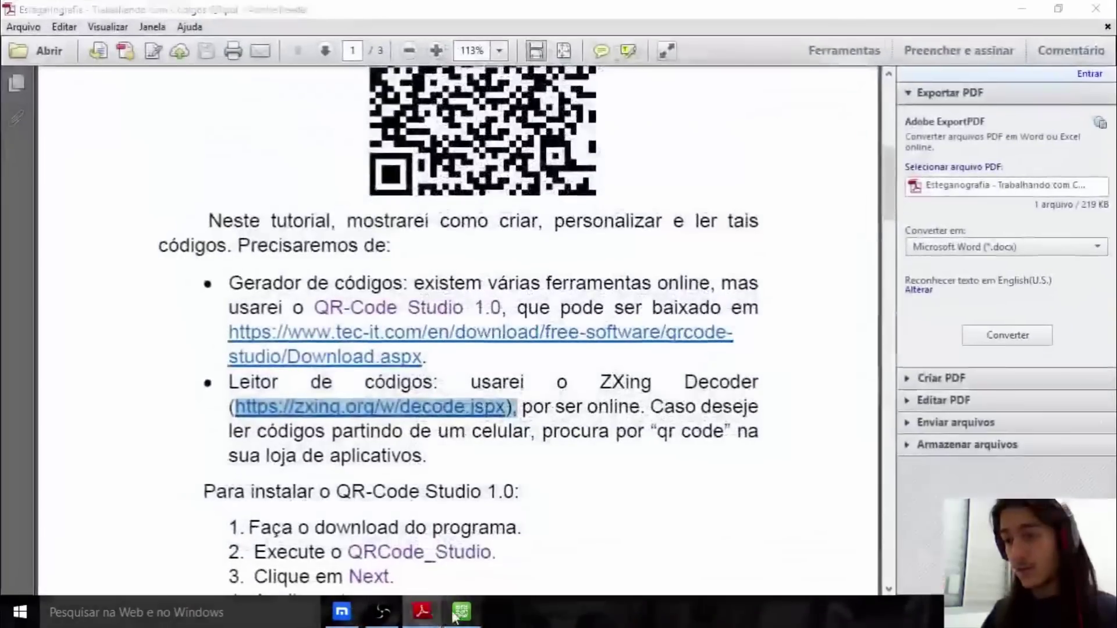
{"action": "left_click", "coordinate": [461, 611]}
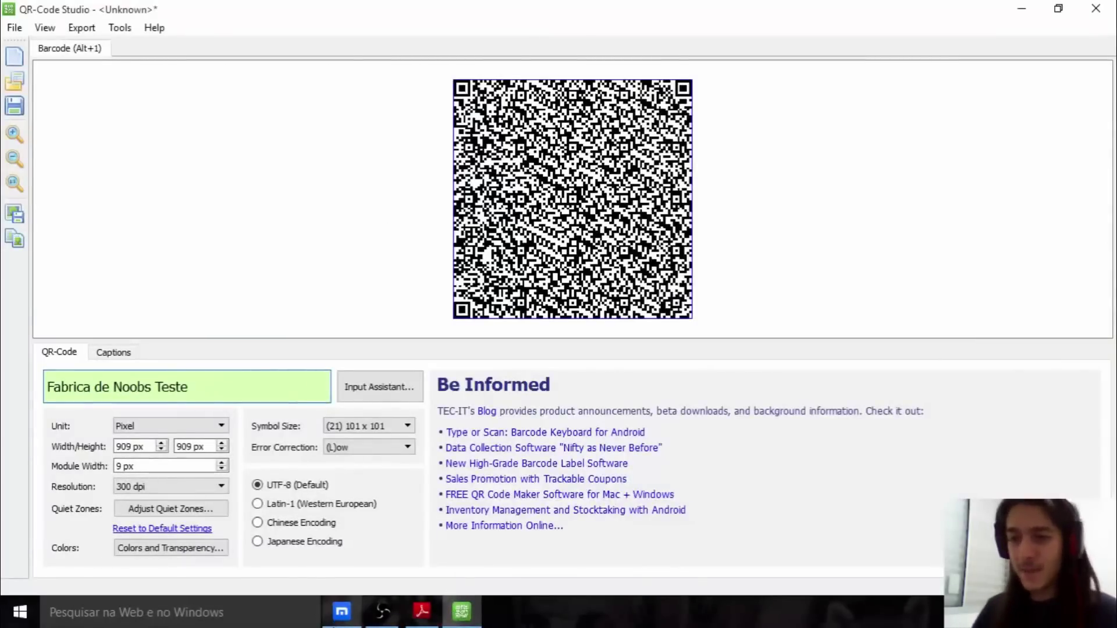
{"action": "mouse_move", "coordinate": [342, 612]}
{"action": "right_click", "coordinate": [313, 255]}
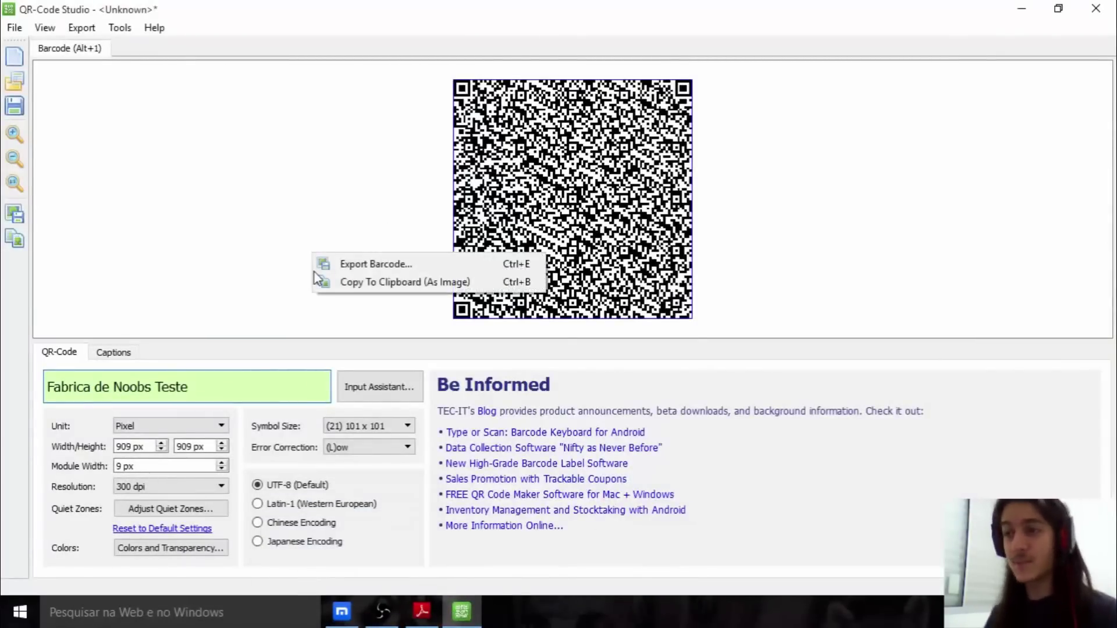
{"action": "right_click", "coordinate": [253, 245]}
{"action": "right_click", "coordinate": [374, 170]}
{"action": "left_click", "coordinate": [469, 25]}
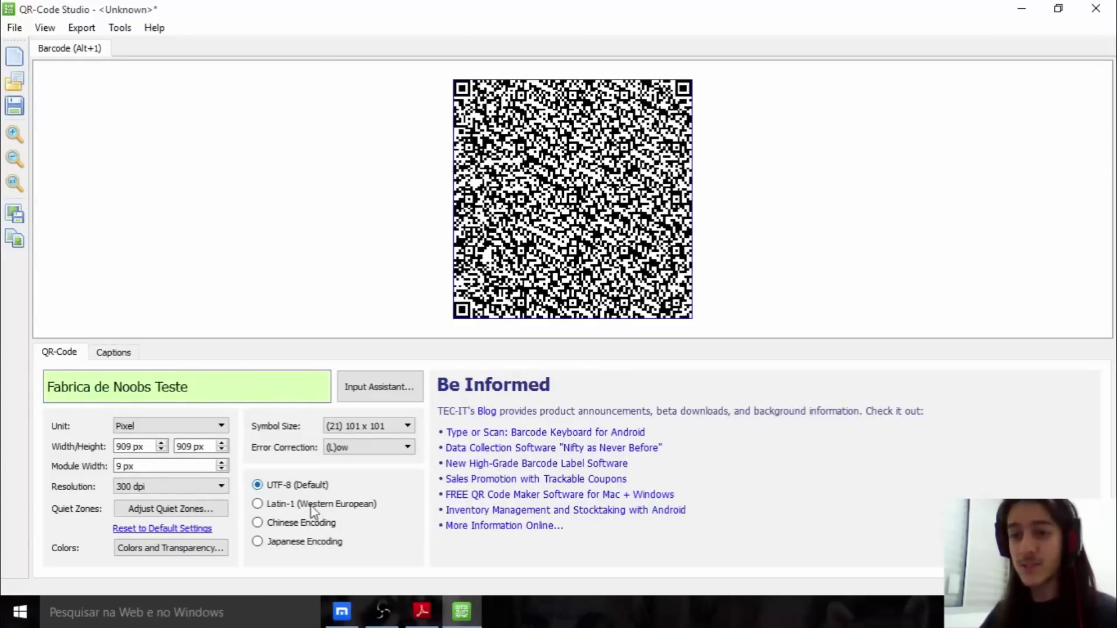
Step: Set the QR code's foreground color to red, rgb(255, 17, 40), using the color picker
{"action": "left_click", "coordinate": [189, 557]}
{"action": "left_click_drag", "start_coordinate": [649, 284], "coordinate": [917, 175]}
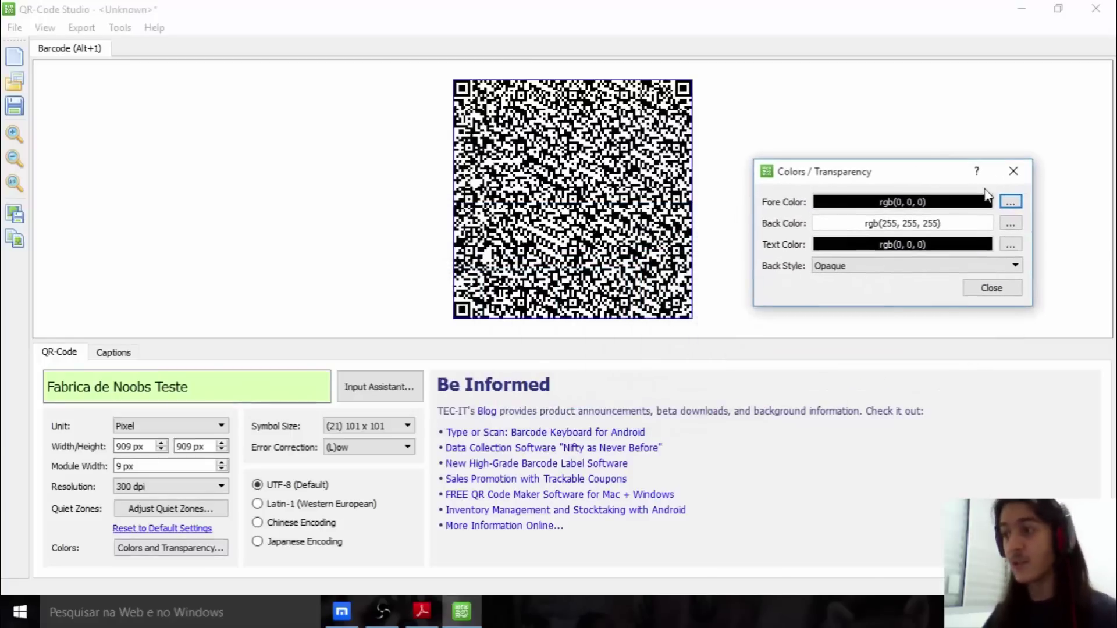
{"action": "left_click", "coordinate": [1011, 202]}
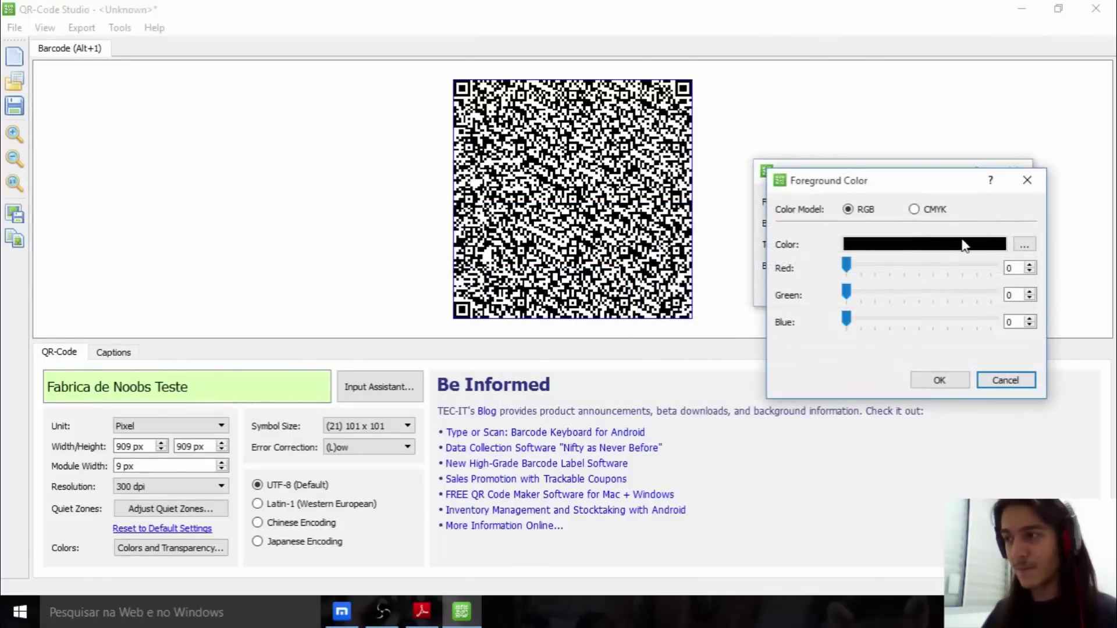
{"action": "left_click", "coordinate": [1023, 244]}
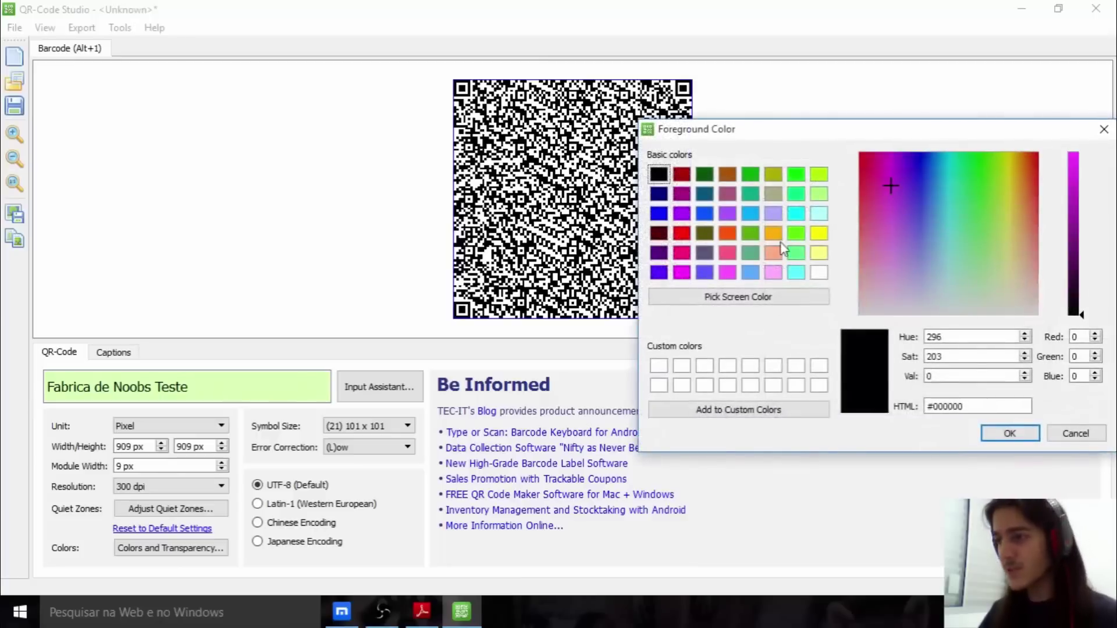
{"action": "left_click", "coordinate": [773, 233]}
{"action": "left_click", "coordinate": [796, 233]}
{"action": "left_click_drag", "start_coordinate": [874, 234], "coordinate": [863, 164]}
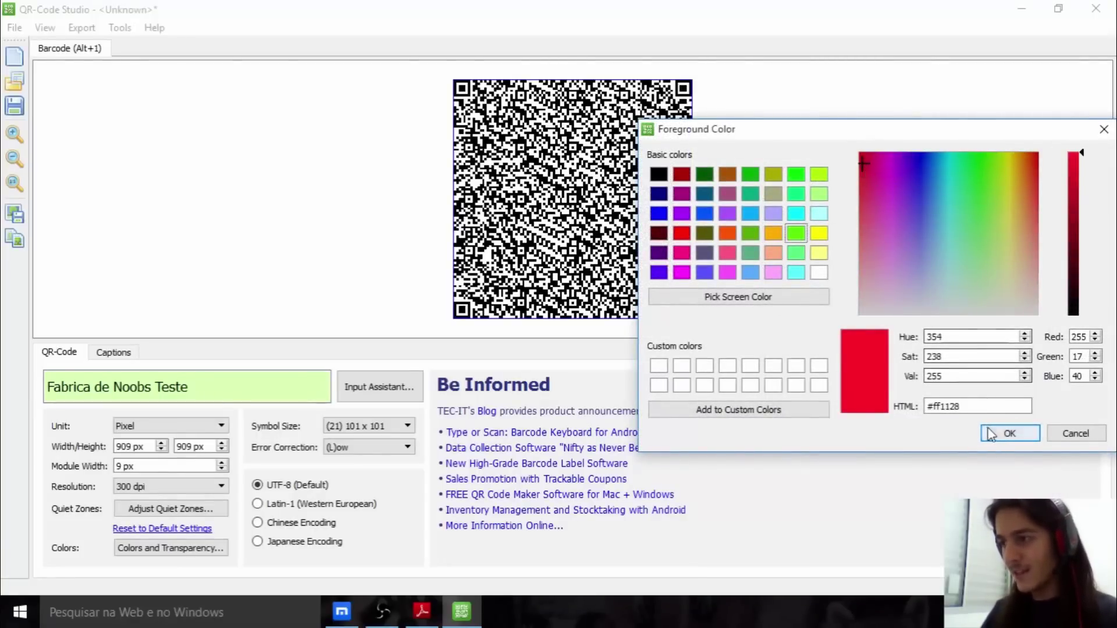
{"action": "left_click", "coordinate": [1010, 433]}
{"action": "left_click", "coordinate": [964, 386]}
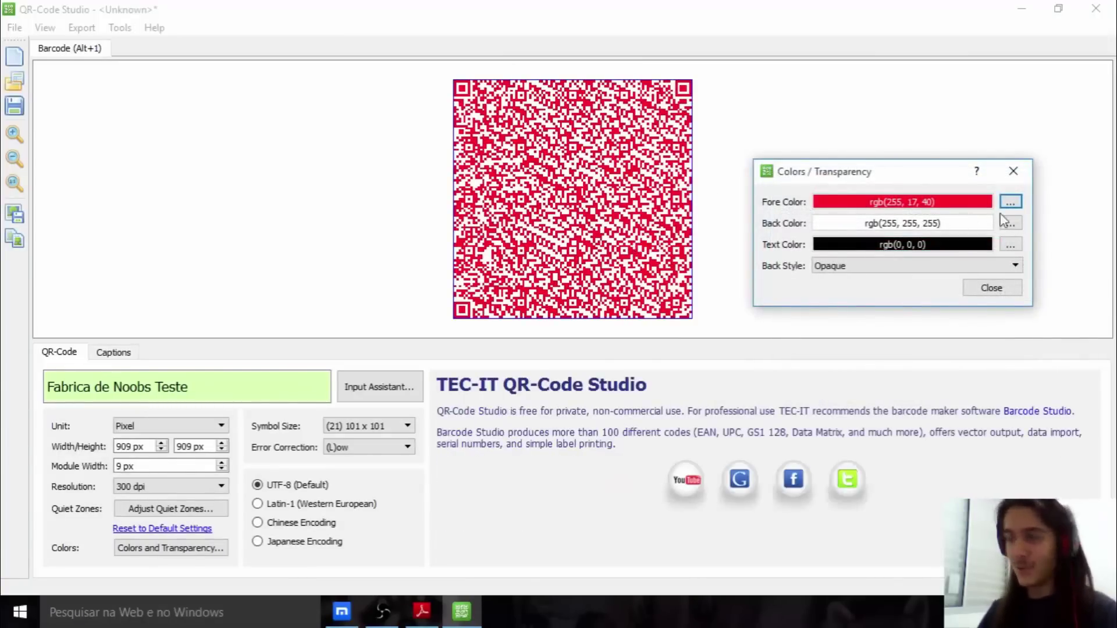
Step: Set the foreground color to black, rgb(0, 0, 0), and close the color settings
{"action": "left_click", "coordinate": [1011, 201]}
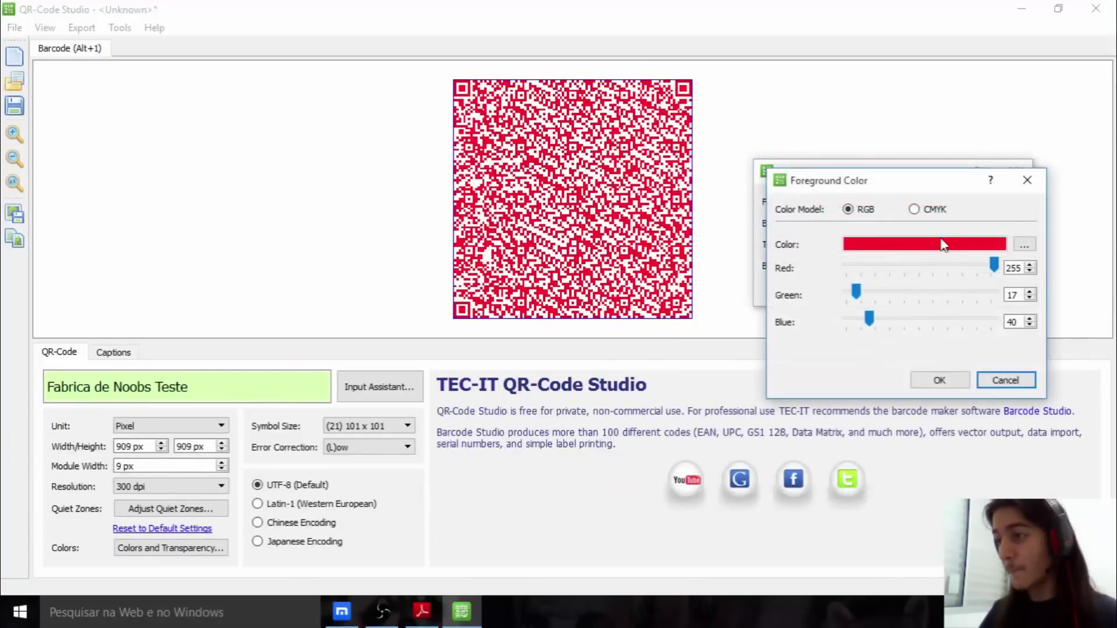
{"action": "left_click", "coordinate": [1024, 245]}
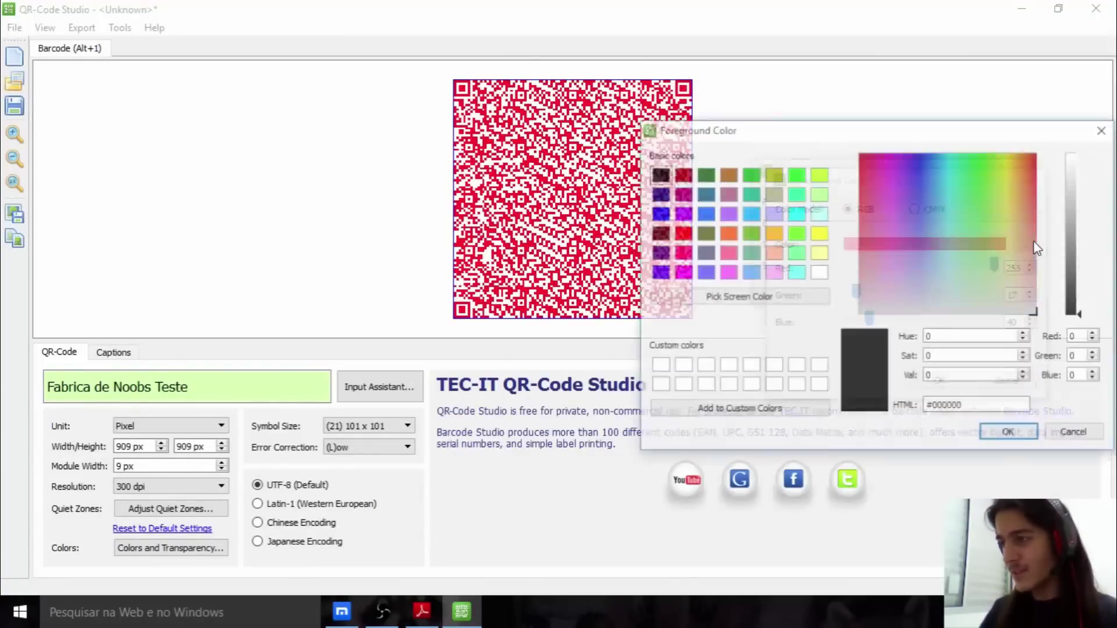
{"action": "left_click", "coordinate": [1006, 434]}
{"action": "left_click", "coordinate": [956, 383]}
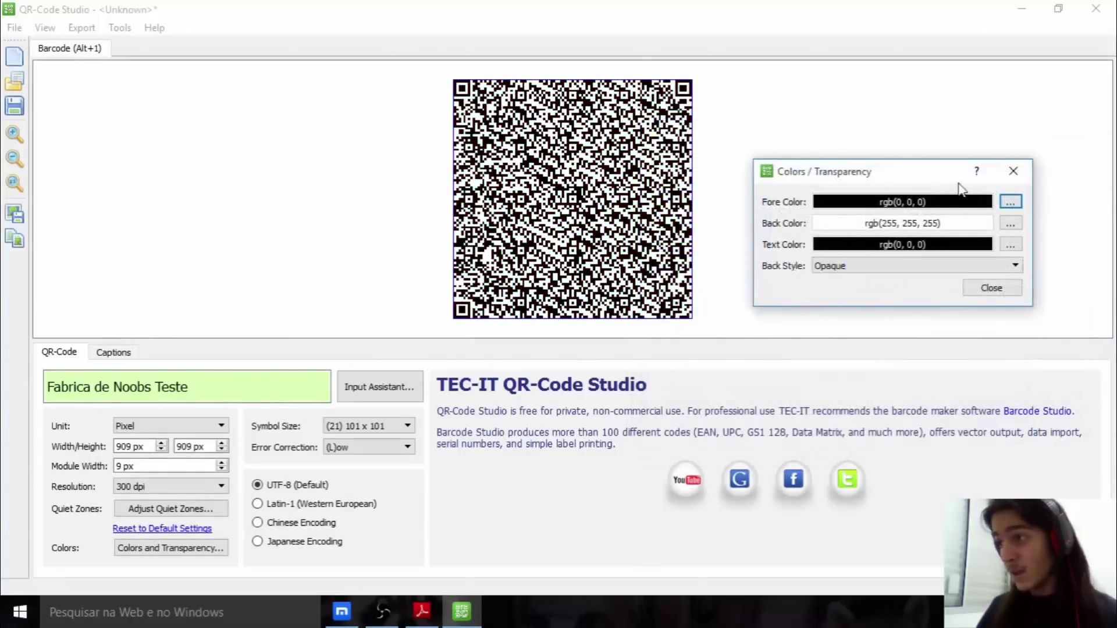
{"action": "left_click", "coordinate": [1016, 169]}
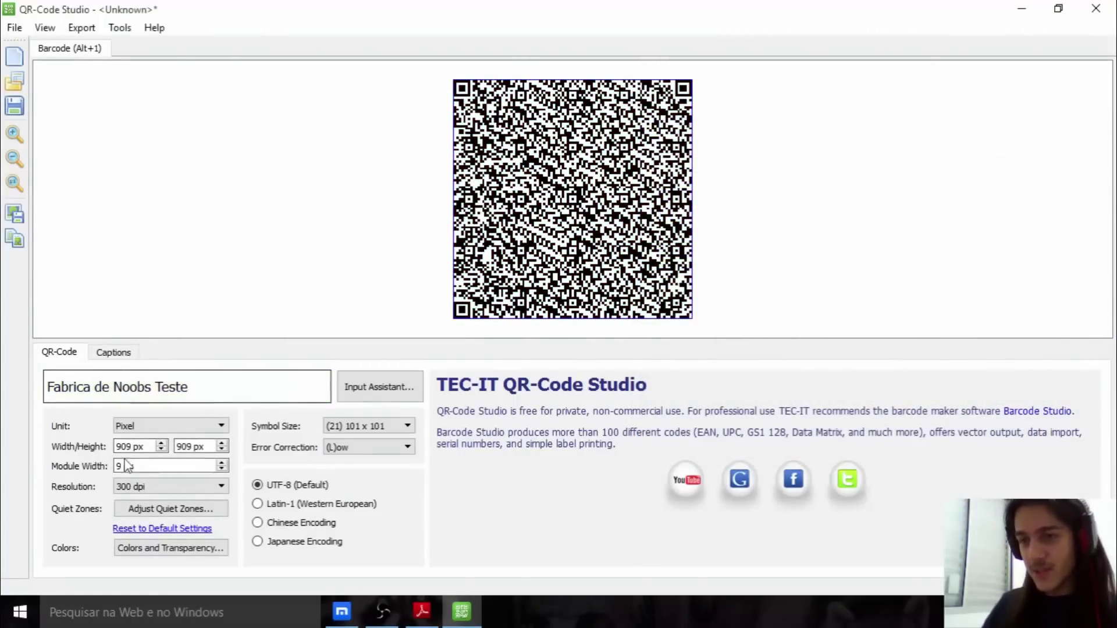
Step: Try a left quiet zone of 2,70 mod with the unit set to Modules, and reset the quiet zone values
{"action": "left_click", "coordinate": [149, 510]}
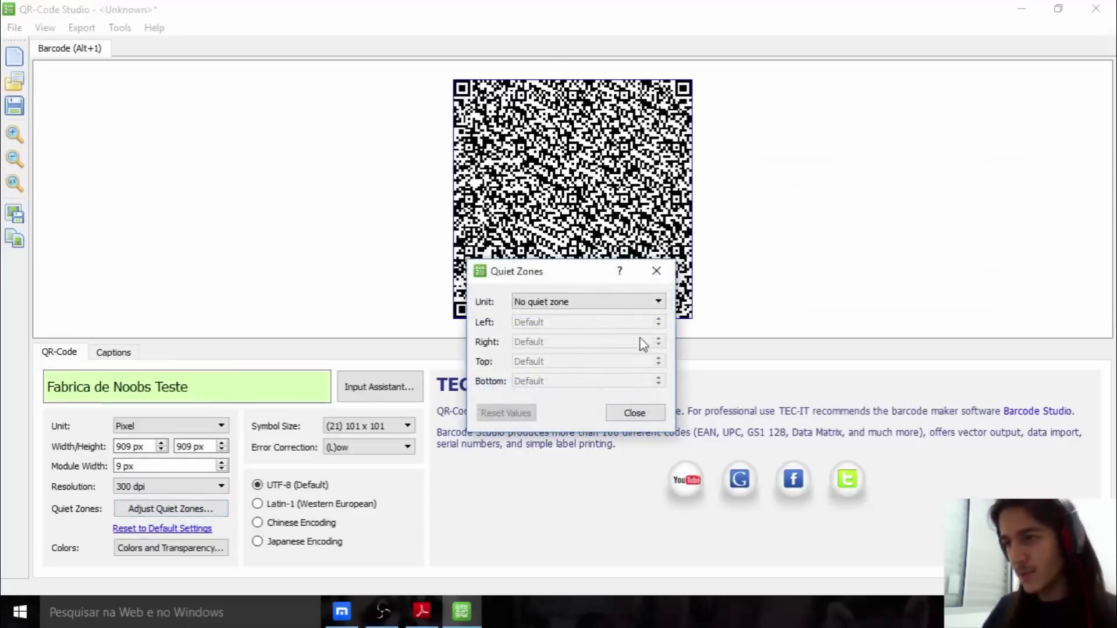
{"action": "left_click", "coordinate": [632, 301]}
{"action": "left_click", "coordinate": [601, 326]}
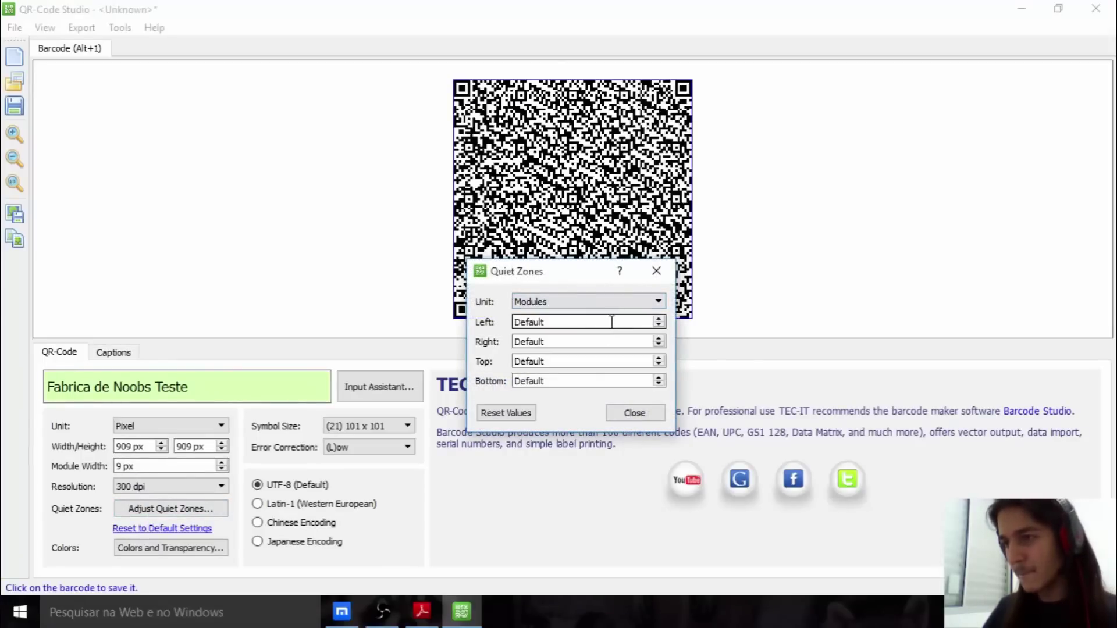
{"action": "left_click", "coordinate": [659, 320]}
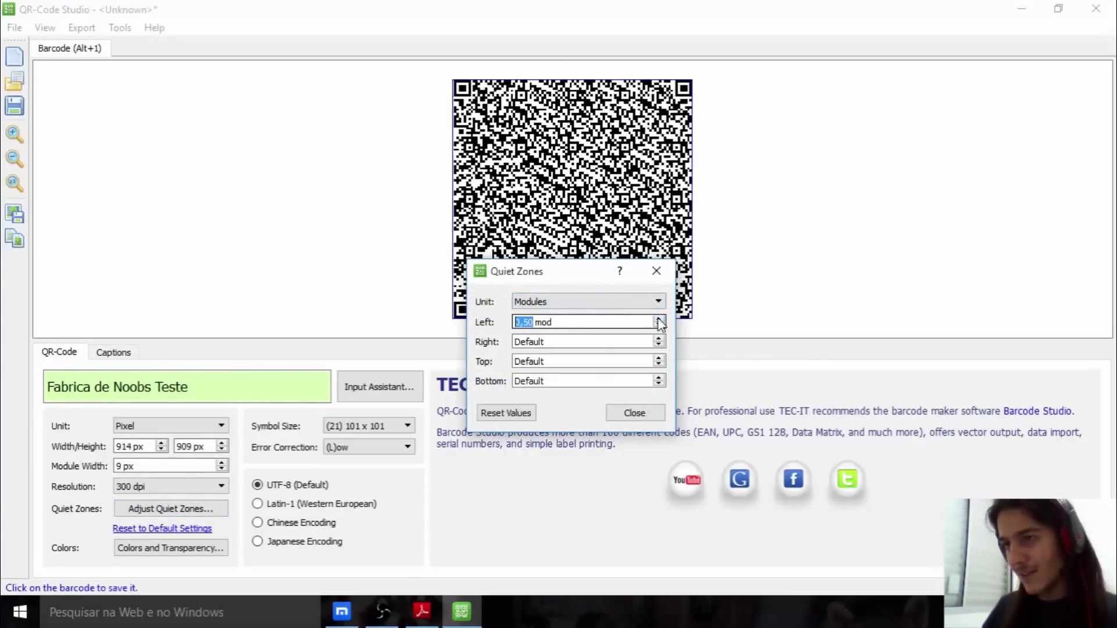
{"action": "left_click_drag", "start_coordinate": [659, 322], "coordinate": [661, 322]}
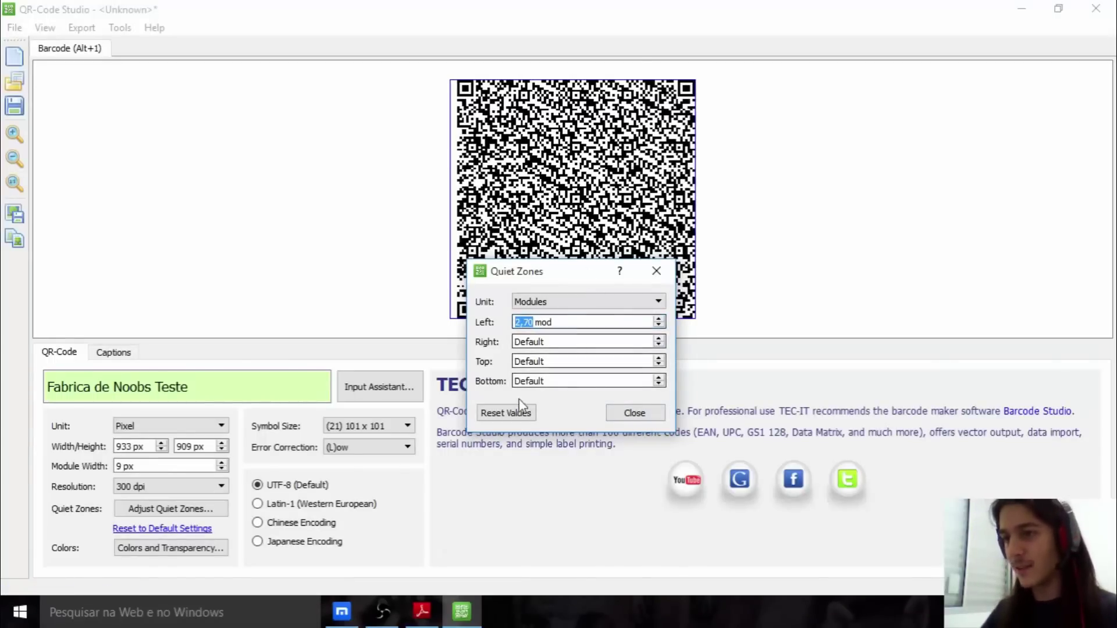
{"action": "left_click", "coordinate": [507, 413]}
{"action": "left_click", "coordinate": [634, 413]}
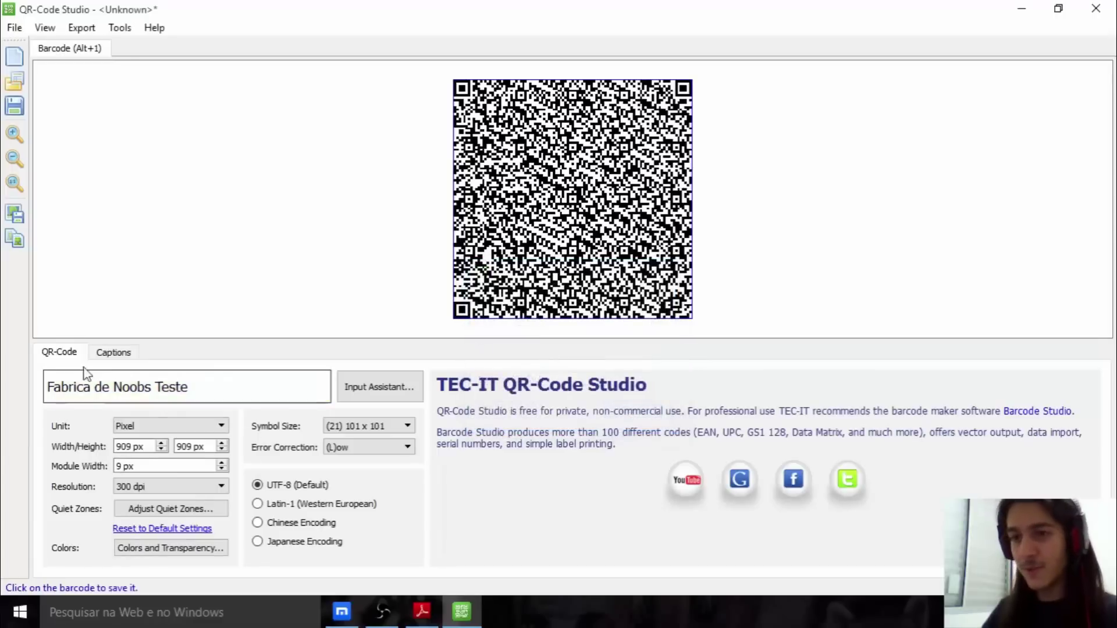
Step: Enable both captions above the QR code with the texts "Fórum Teste" and "sdsadasdsad"
{"action": "left_click", "coordinate": [113, 354]}
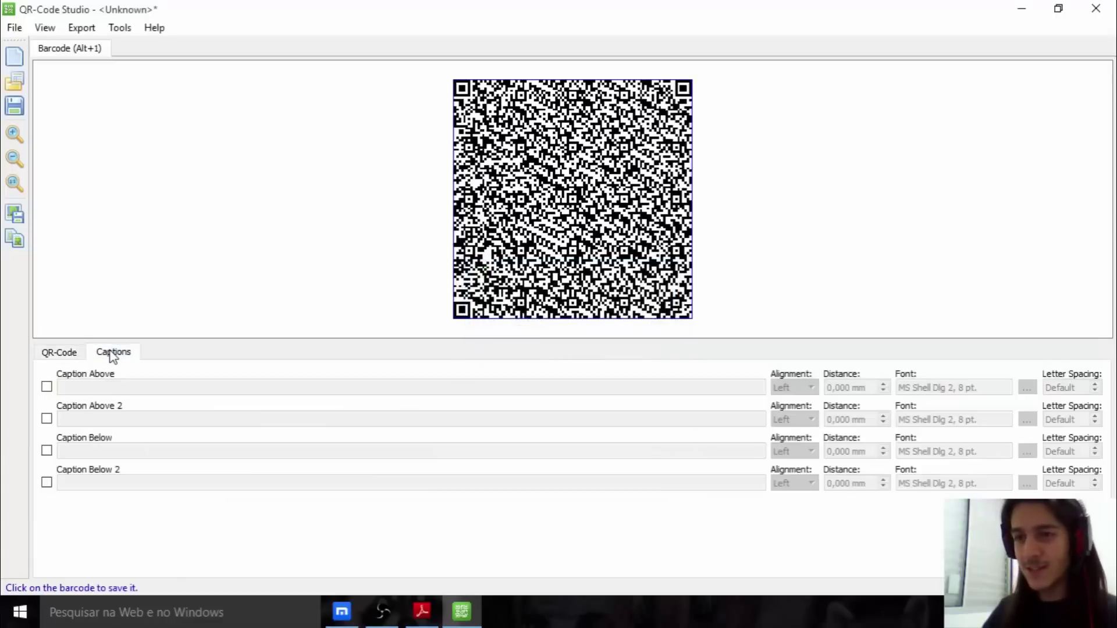
{"action": "left_click", "coordinate": [46, 387]}
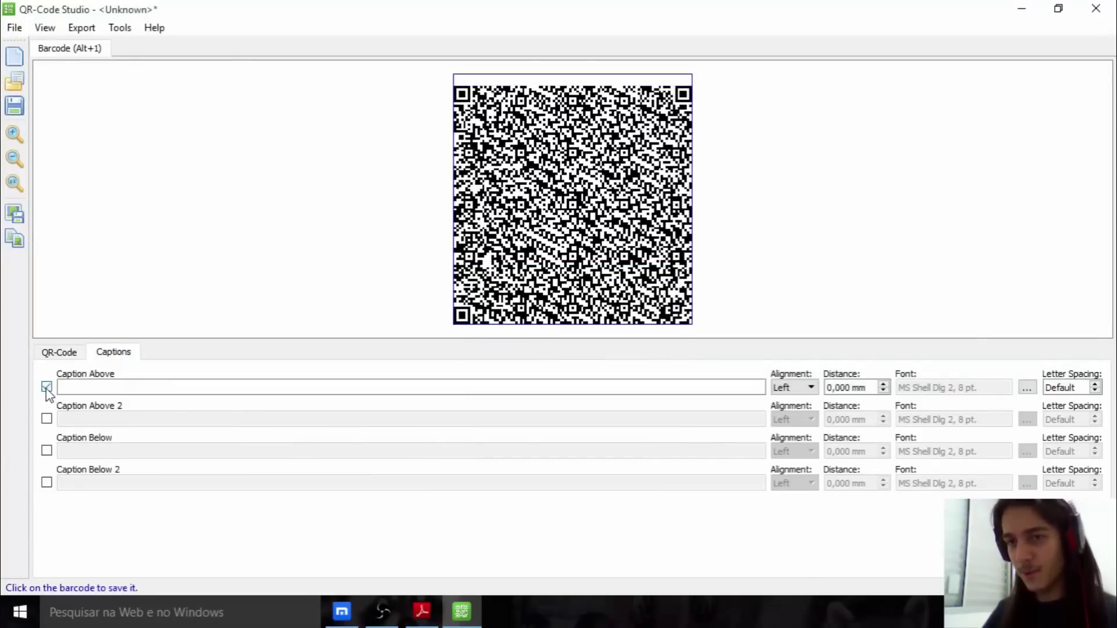
{"action": "type", "text": "Fórum Teste"}
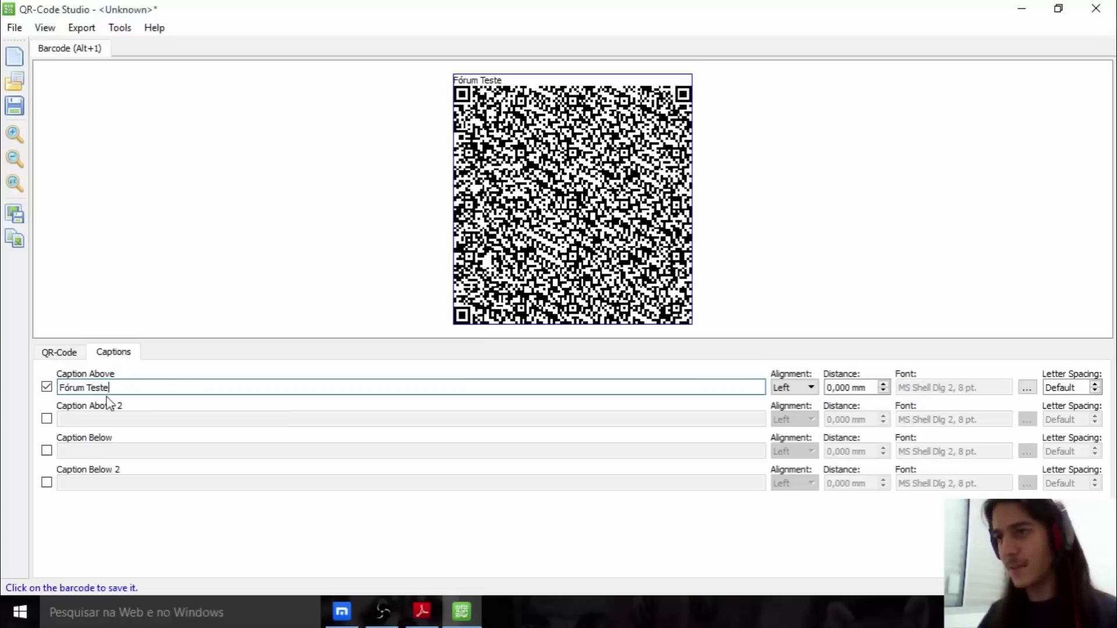
{"action": "left_click", "coordinate": [47, 418]}
{"action": "type", "text": "sdsadasdsad"}
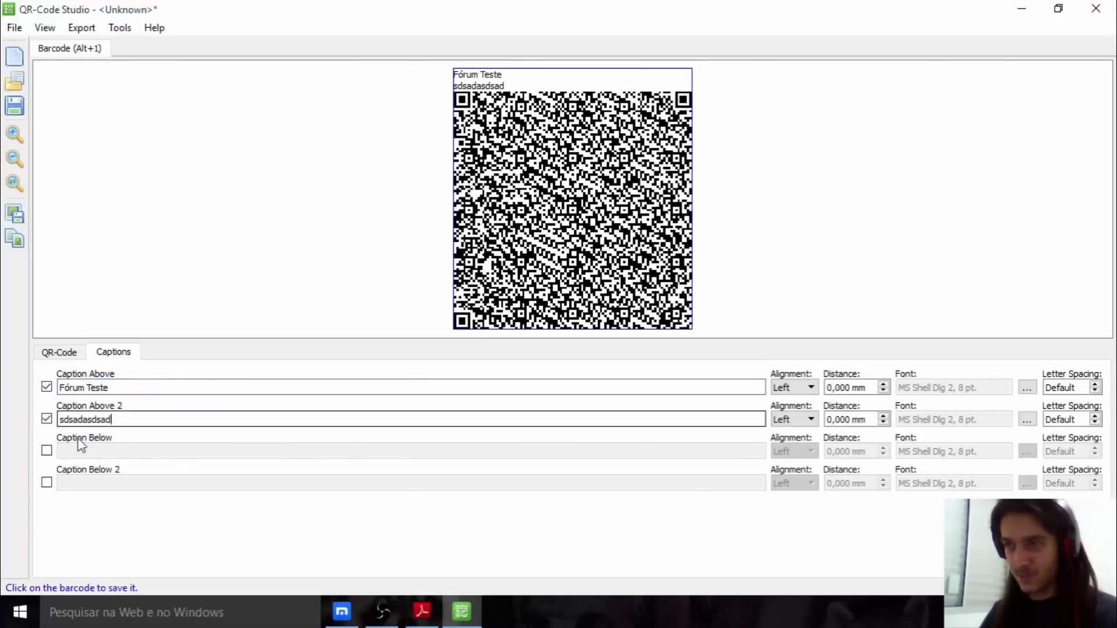
Step: Enable both captions below the QR code with the texts "sdsada" and "sdsadasdsda"
{"action": "left_click", "coordinate": [46, 450]}
{"action": "type", "text": "sdsada"}
{"action": "left_click", "coordinate": [46, 483]}
{"action": "type", "text": "sdsadasdsda"}
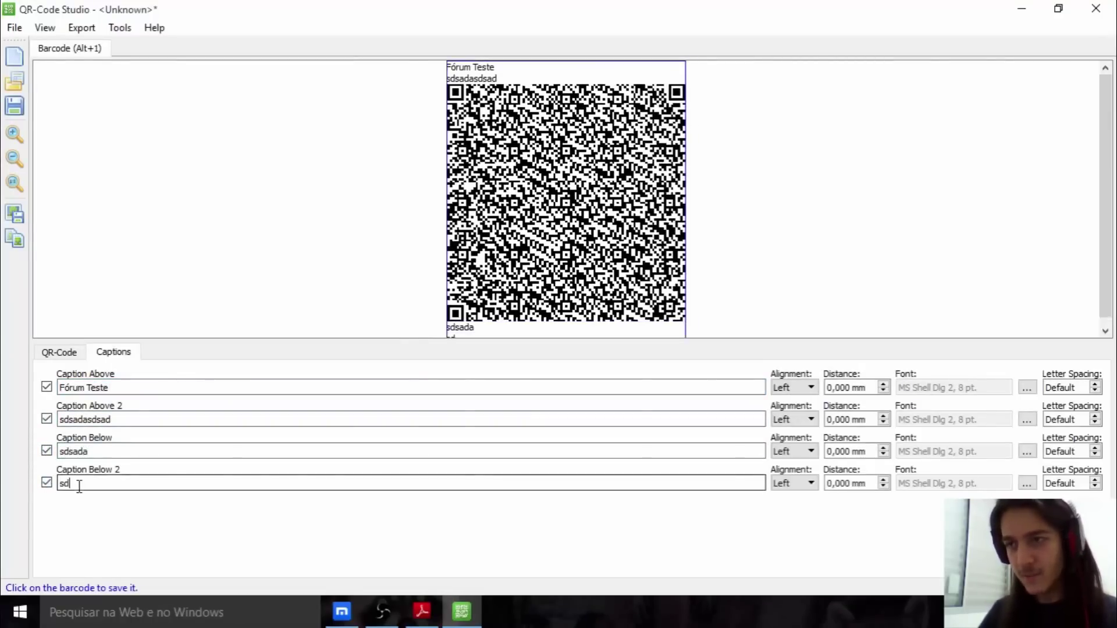
Step: Align the first caption above the QR code to the right and the second one to the center
{"action": "left_click", "coordinate": [803, 388]}
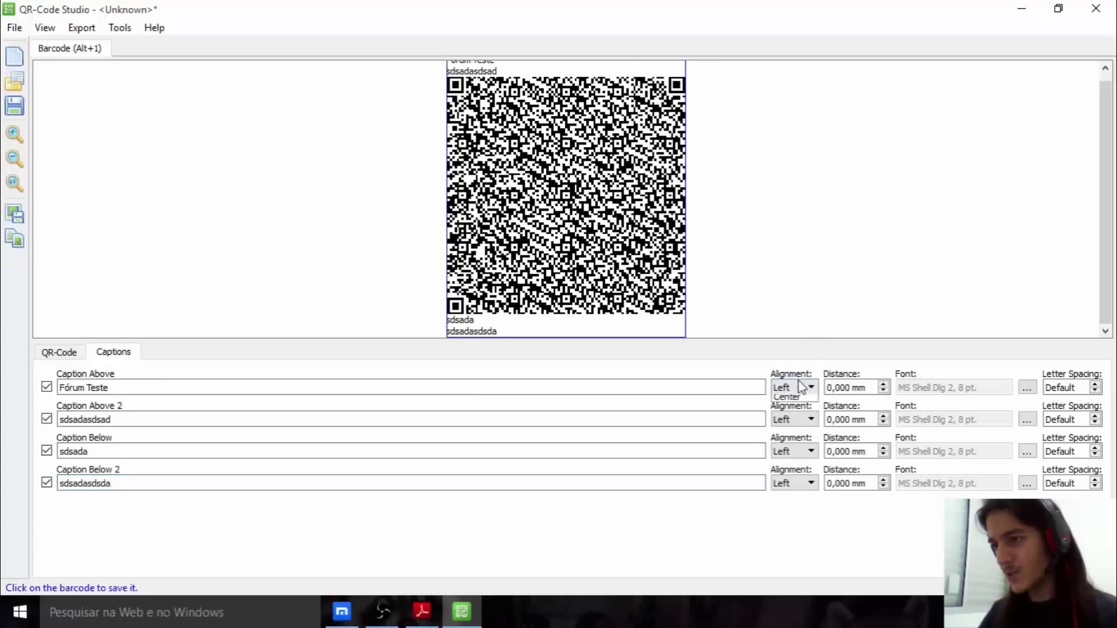
{"action": "left_click", "coordinate": [785, 410]}
{"action": "left_click", "coordinate": [809, 419]}
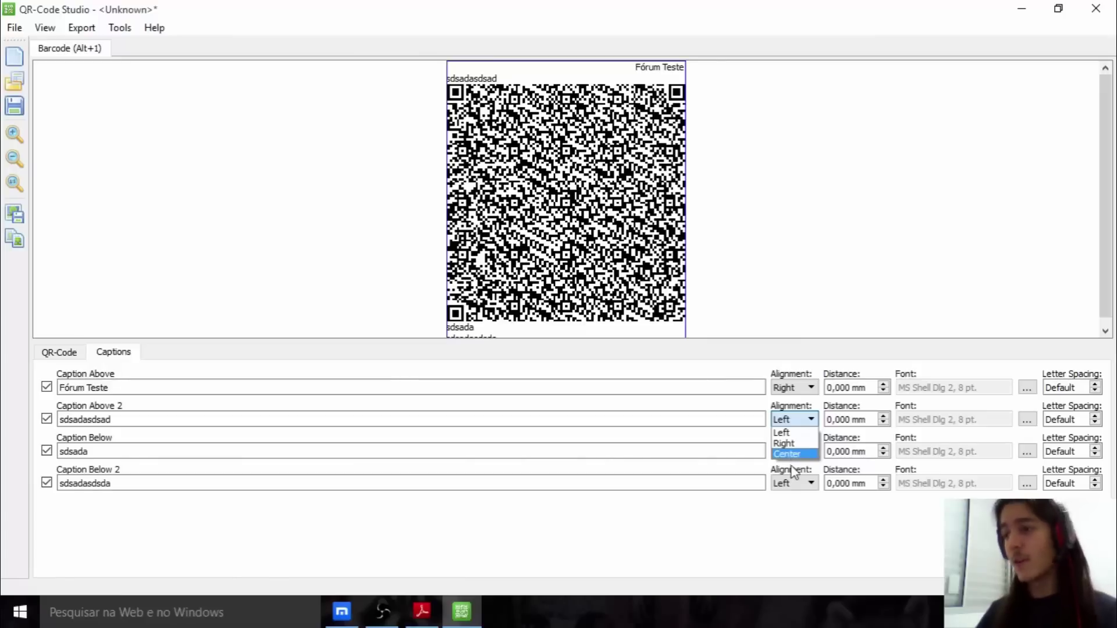
{"action": "left_click", "coordinate": [793, 452]}
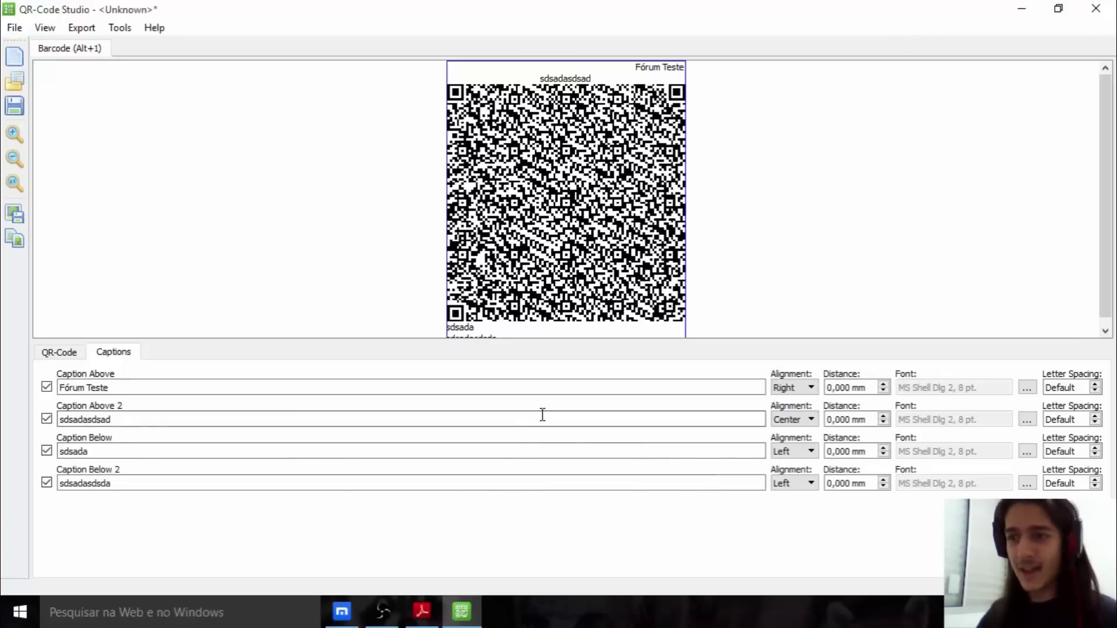
Step: Switch to the browser showing the ZXing decoding results
{"action": "left_click", "coordinate": [342, 611]}
{"action": "scroll", "coordinate": [389, 162], "scroll_direction": "up", "scroll_amount": 10}
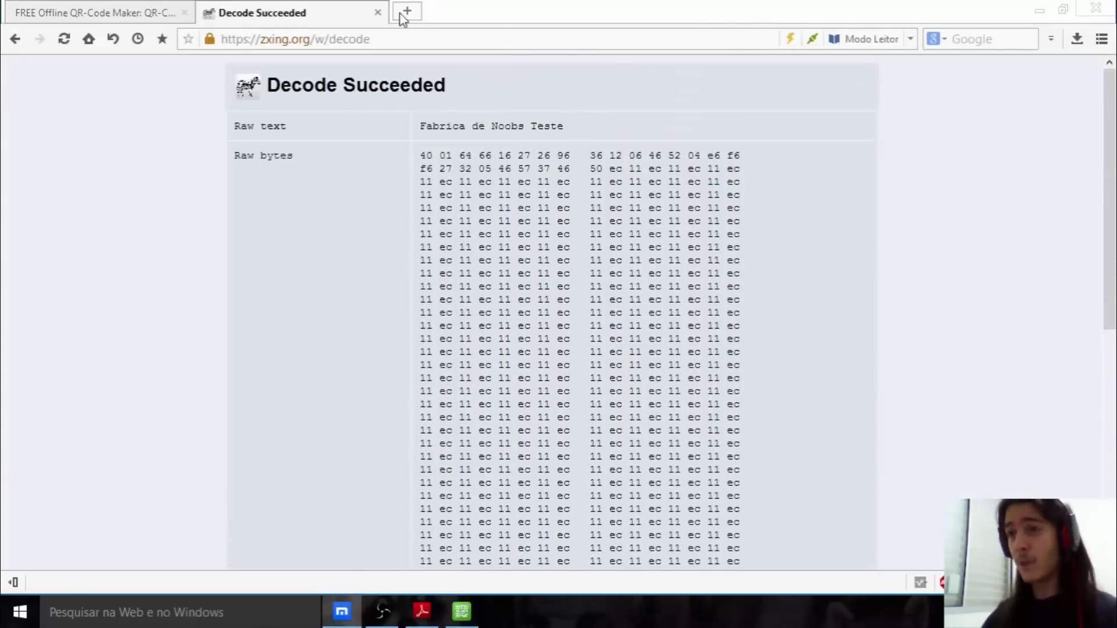